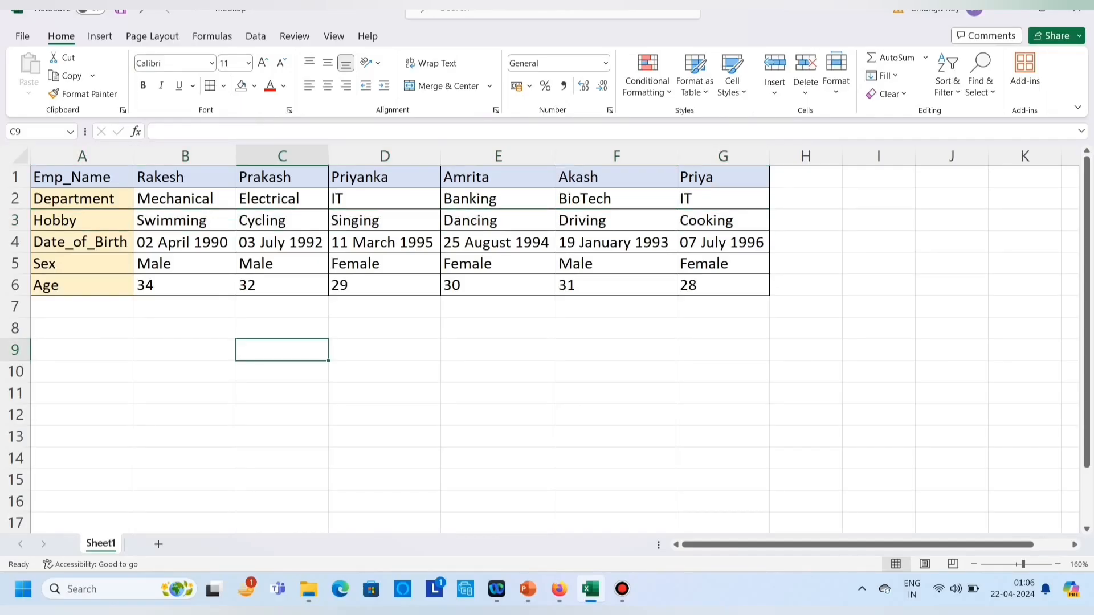
- Examine the employee table A1:G6 row by row from Emp_Name to Age, then the employee in F1 and the Hobby label
{"action": "left_click_drag", "start_coordinate": [80, 177], "coordinate": [718, 285]}
{"action": "left_click", "coordinate": [282, 350]}
{"action": "left_click_drag", "start_coordinate": [80, 176], "coordinate": [718, 176]}
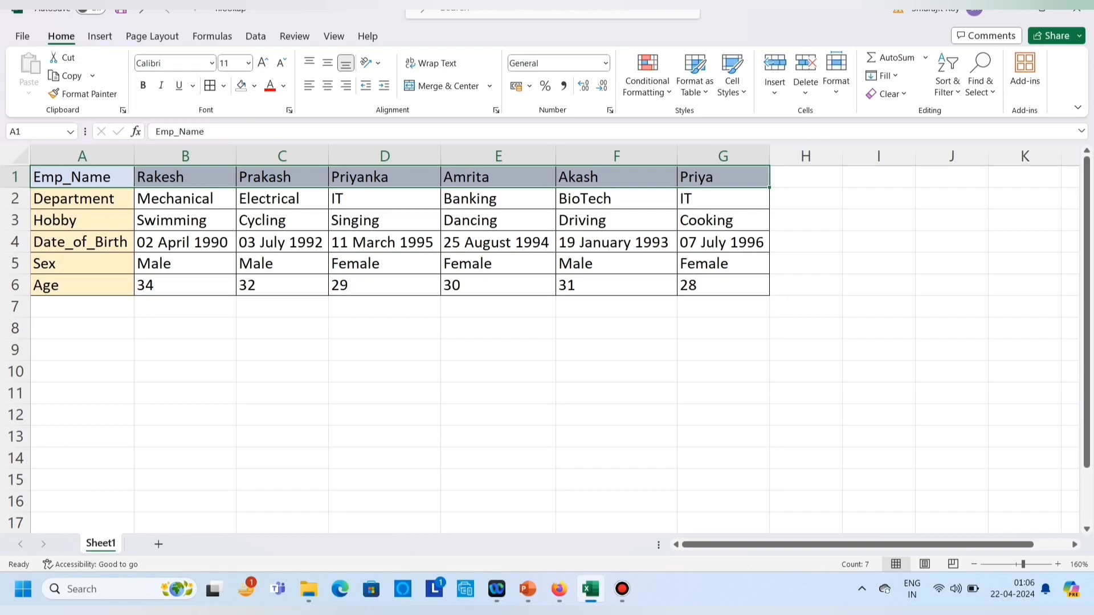
{"action": "left_click_drag", "start_coordinate": [80, 199], "coordinate": [718, 198]}
{"action": "left_click_drag", "start_coordinate": [80, 220], "coordinate": [718, 220]}
{"action": "left_click_drag", "start_coordinate": [80, 242], "coordinate": [717, 242]}
{"action": "left_click_drag", "start_coordinate": [80, 263], "coordinate": [718, 264]}
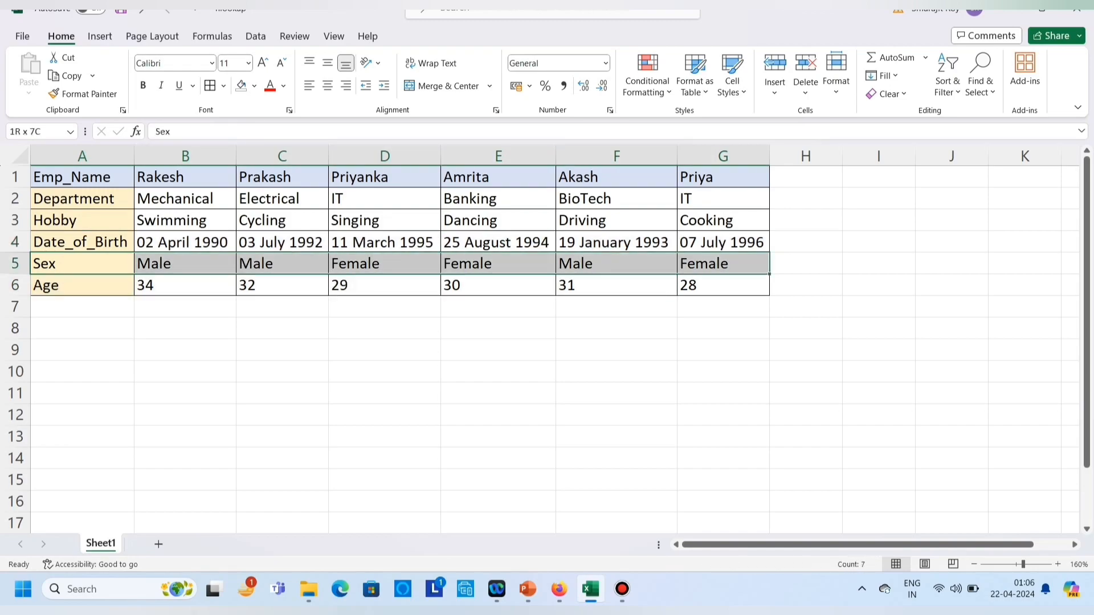
{"action": "left_click_drag", "start_coordinate": [80, 285], "coordinate": [718, 285]}
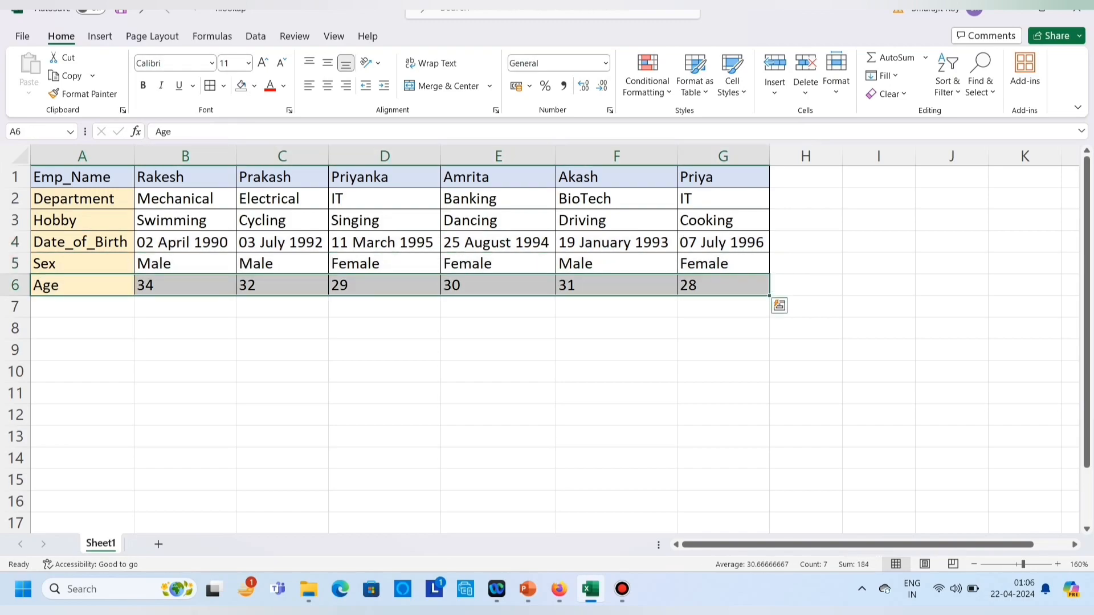
{"action": "left_click", "coordinate": [282, 371]}
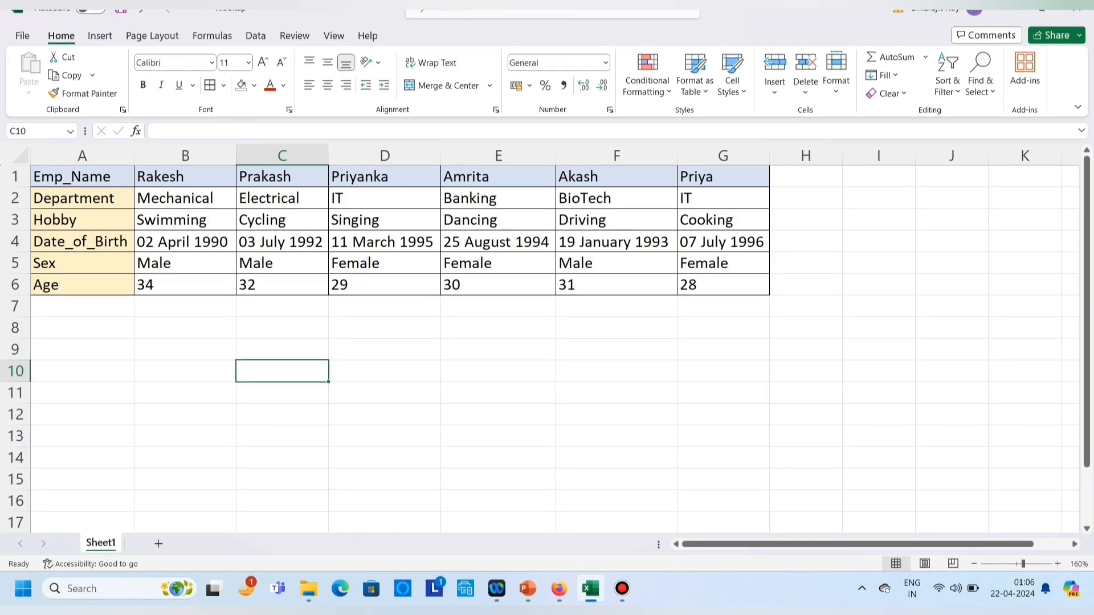
{"action": "left_click", "coordinate": [617, 176]}
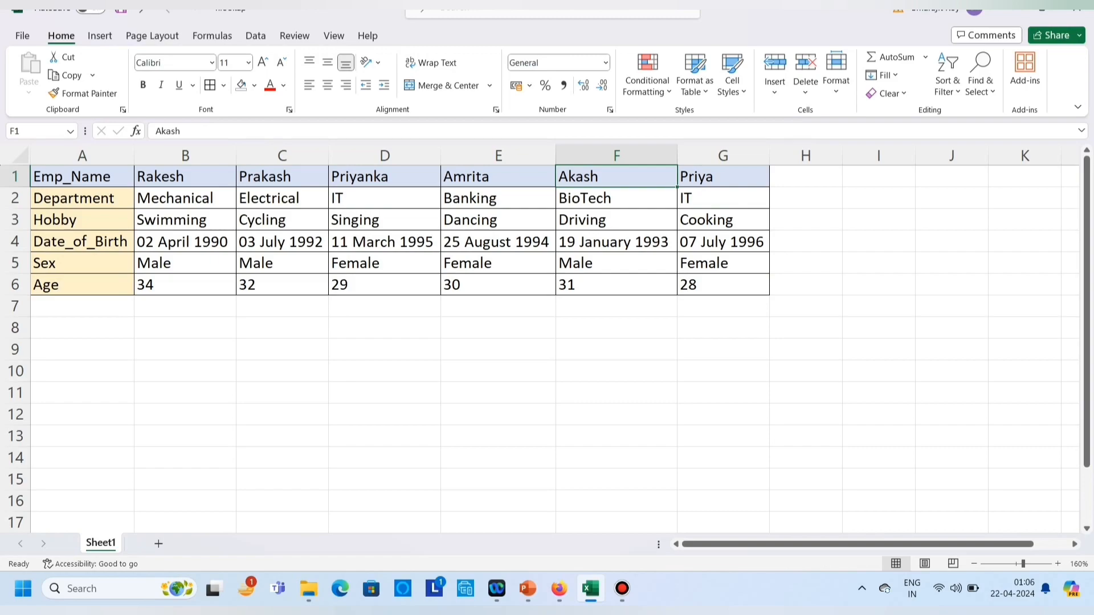
{"action": "left_click", "coordinate": [82, 220]}
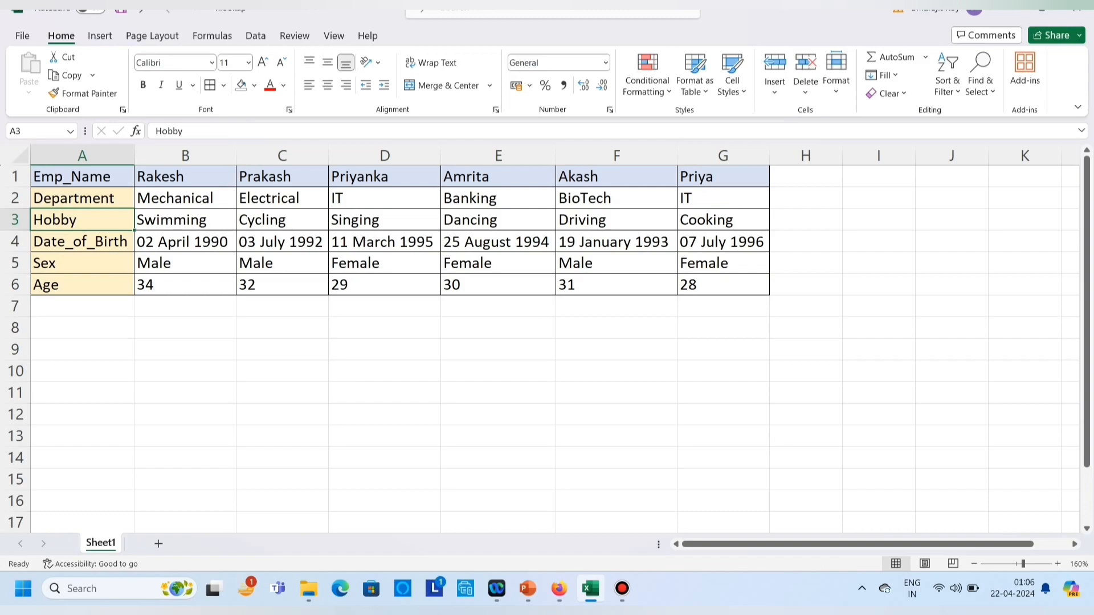
- In C8, enter an HLOOKUP that finds the employee name from F1, quoted as text, in A1:G6 and returns row 3 with FALSE
{"action": "left_click", "coordinate": [282, 328]}
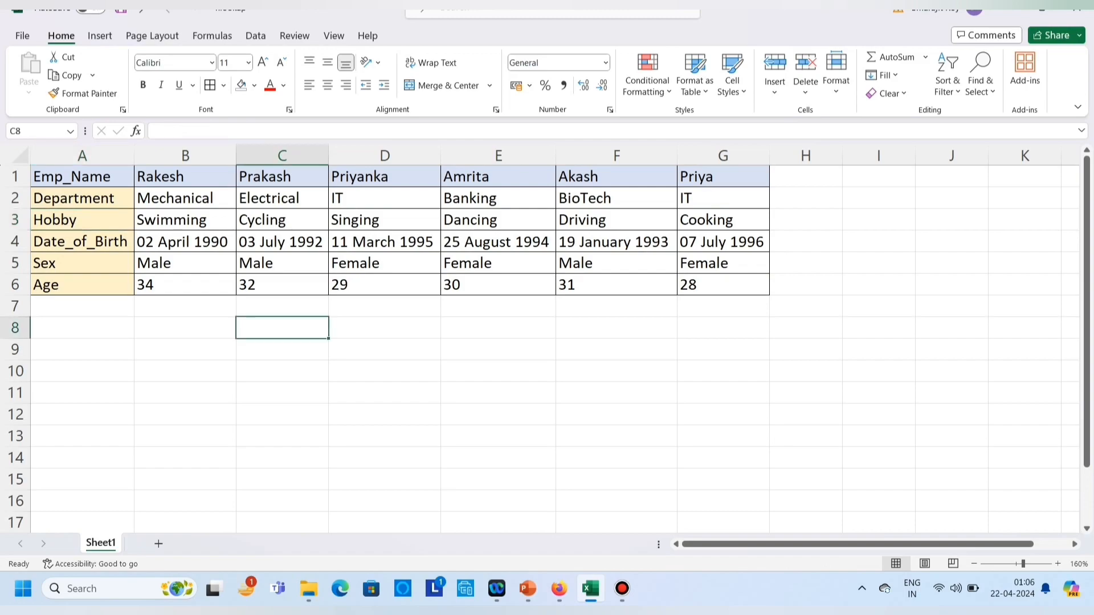
{"action": "type", "text": "="}
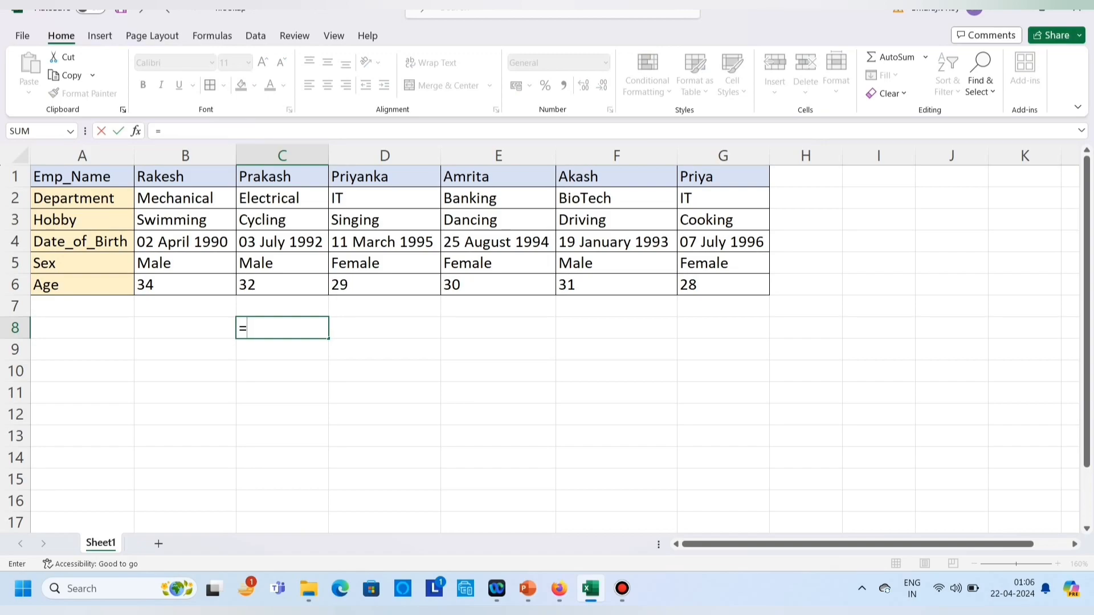
{"action": "type", "text": "h"}
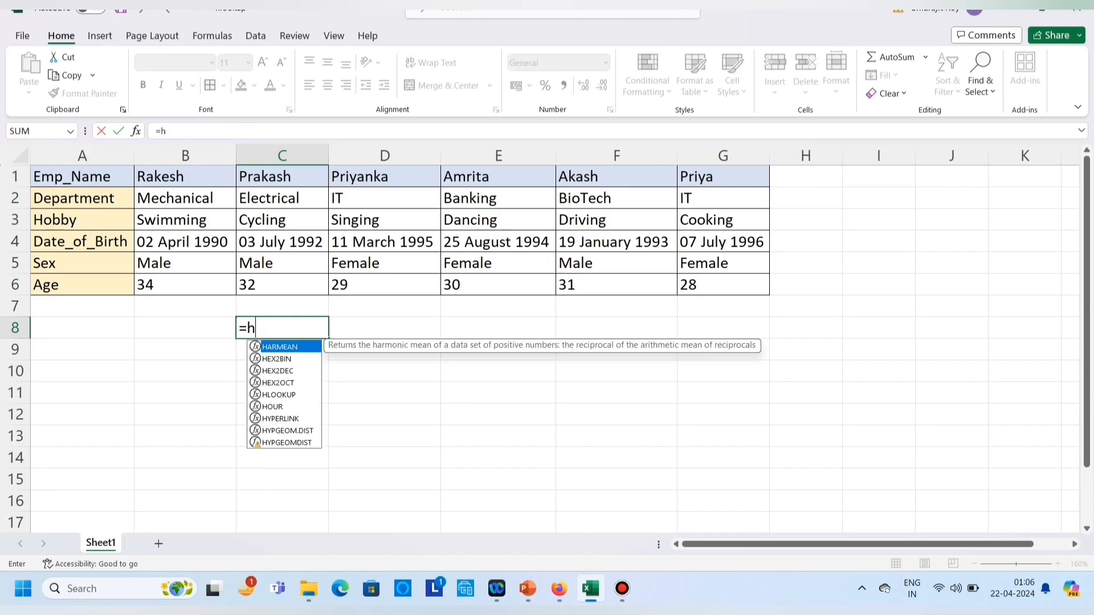
{"action": "type", "text": "loo"}
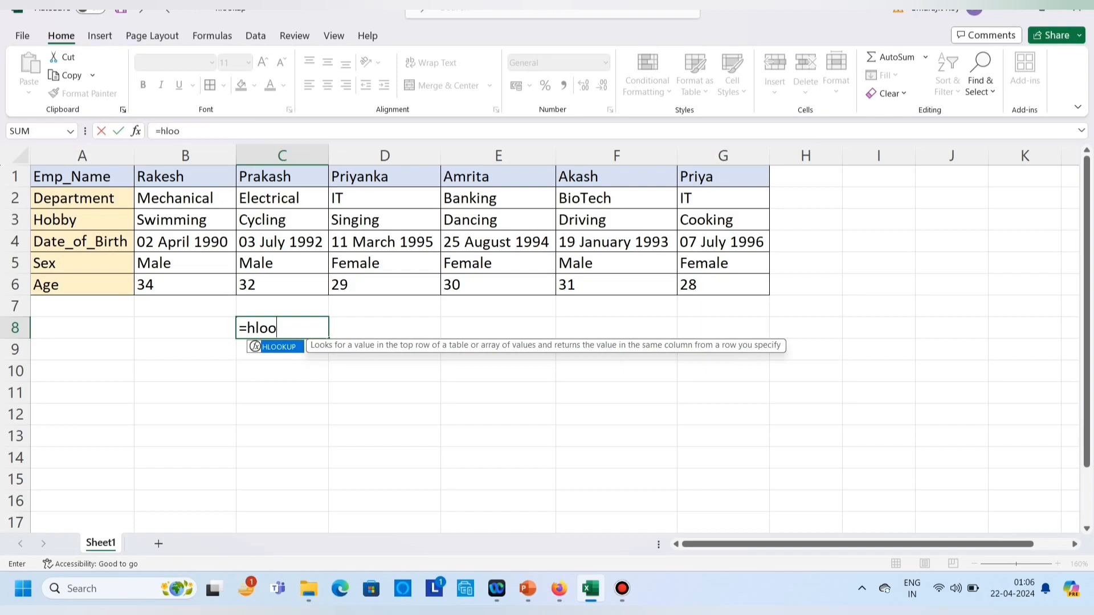
{"action": "key", "text": "Tab"}
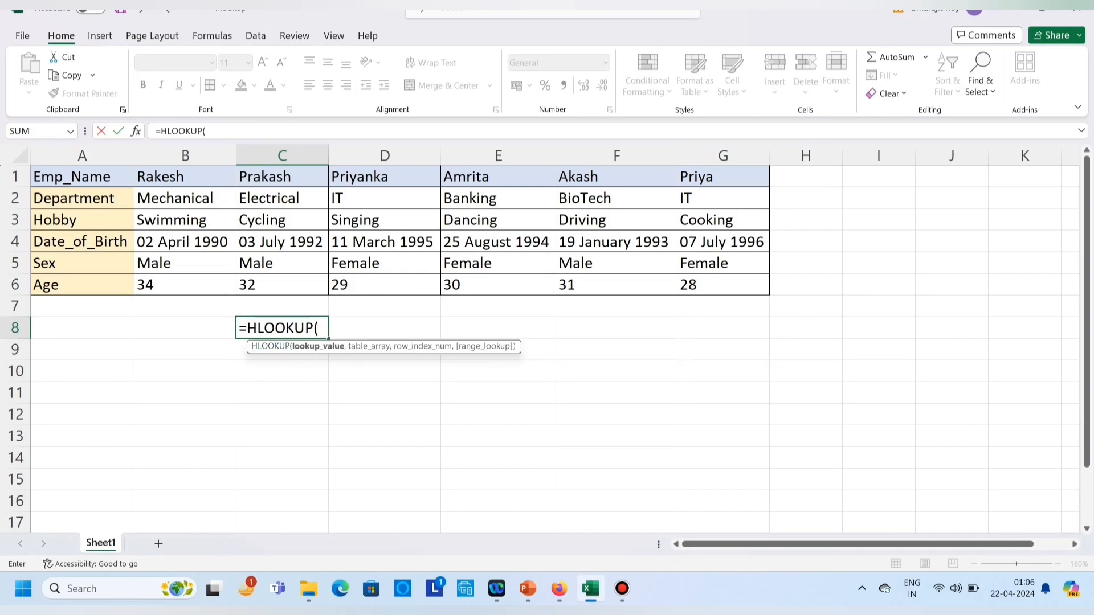
{"action": "type", "text": "\"Akash\","}
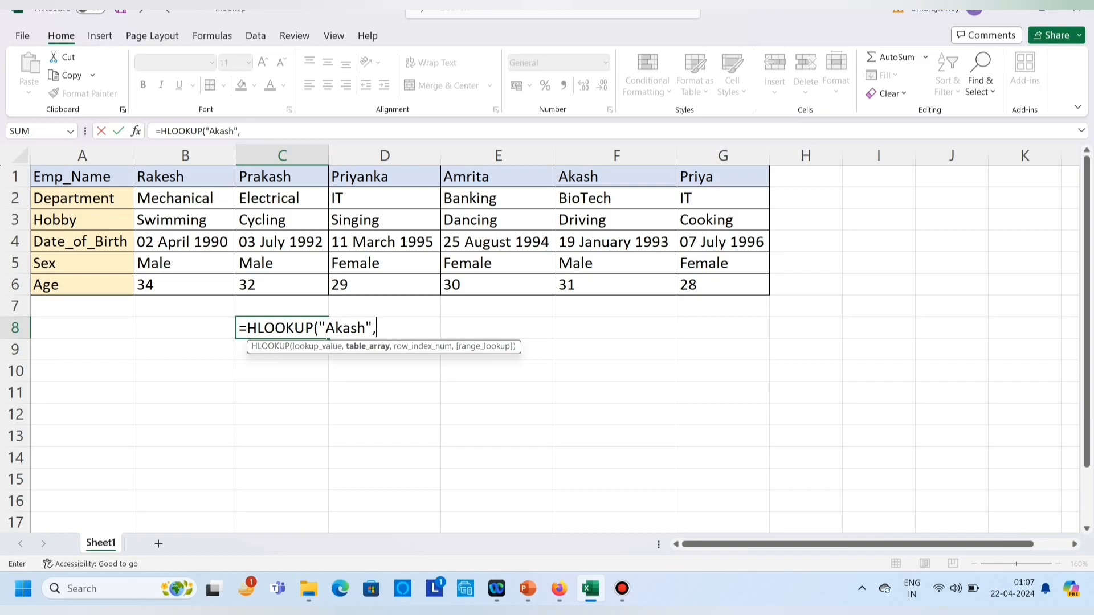
{"action": "left_click_drag", "start_coordinate": [82, 176], "coordinate": [724, 285]}
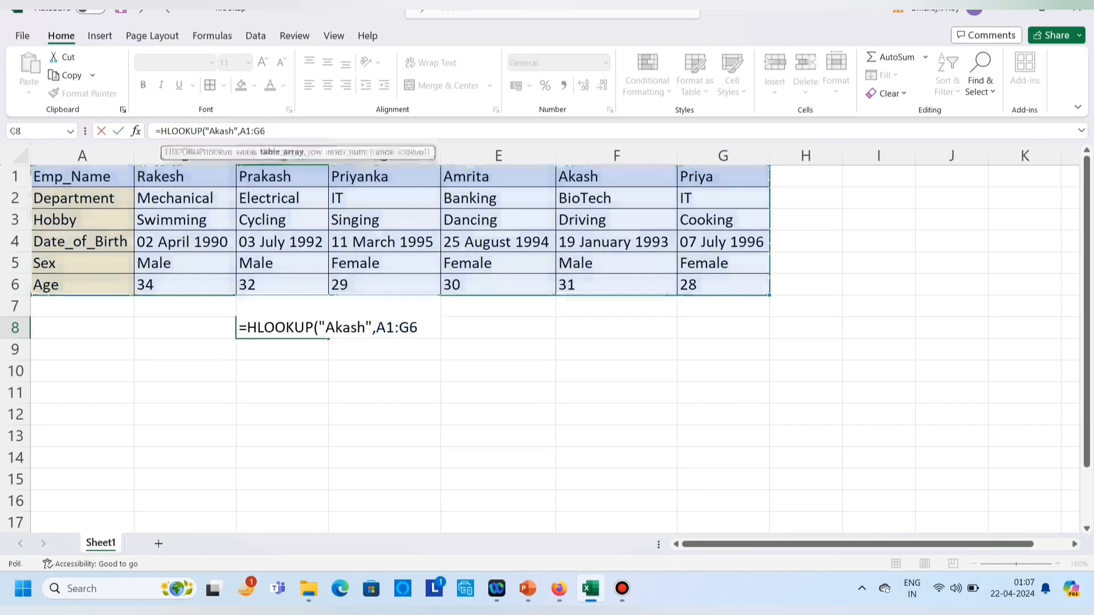
{"action": "type", "text": ","}
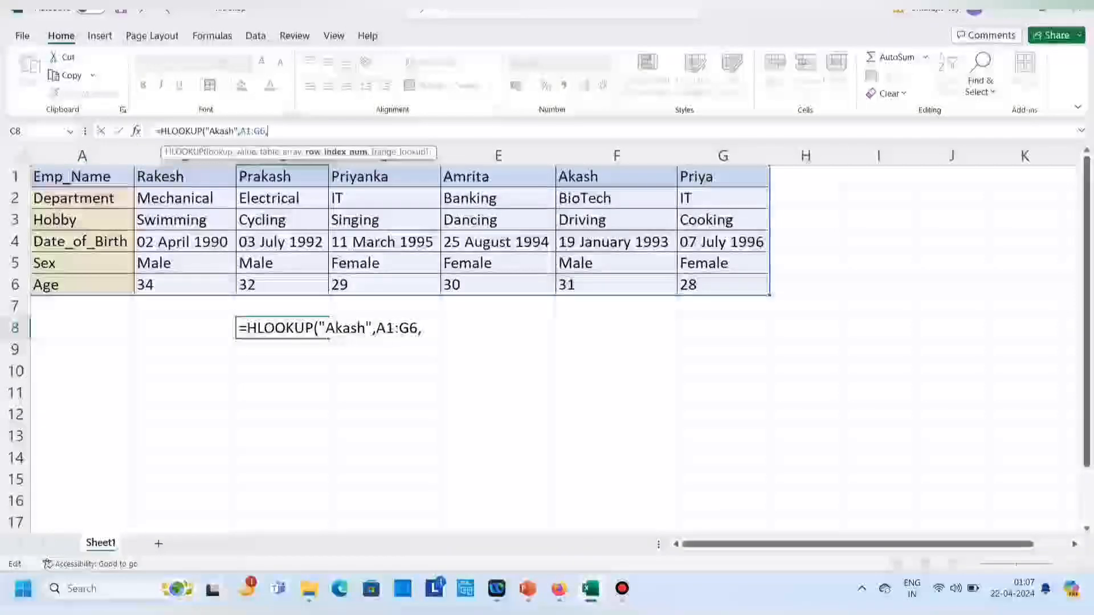
{"action": "type", "text": "3,FALSE"}
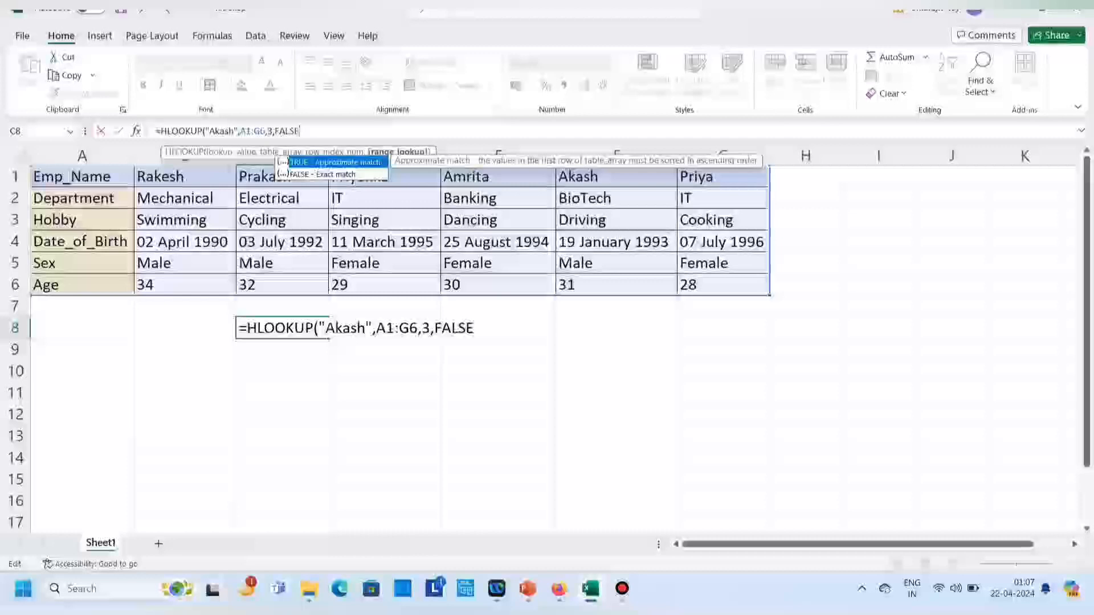
{"action": "type", "text": ")"}
{"action": "key", "text": "Return"}
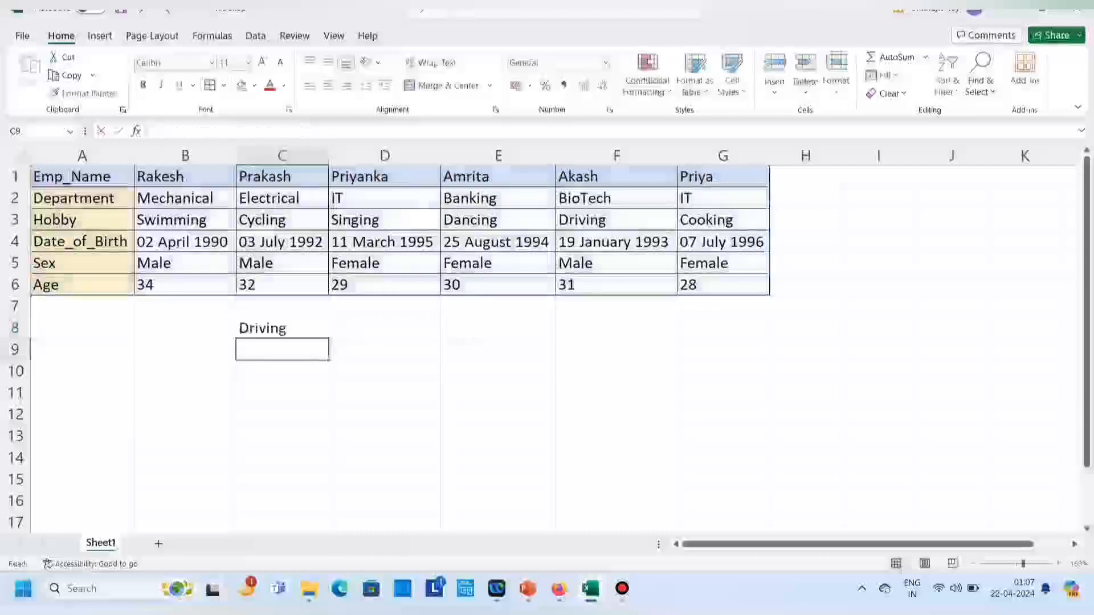
{"action": "key", "text": "Up"}
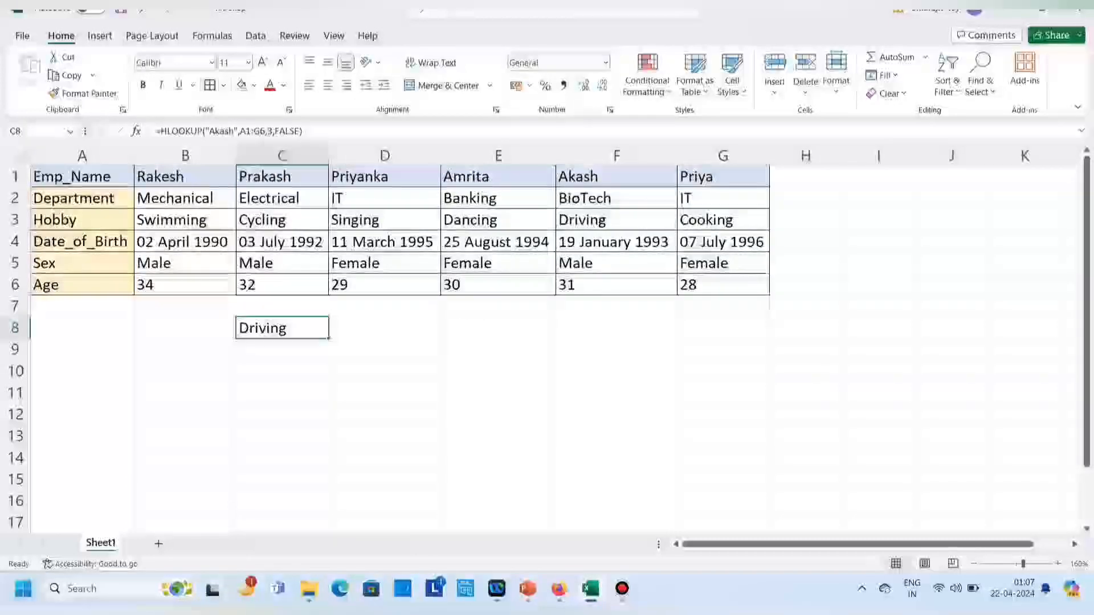
{"action": "left_click", "coordinate": [616, 220]}
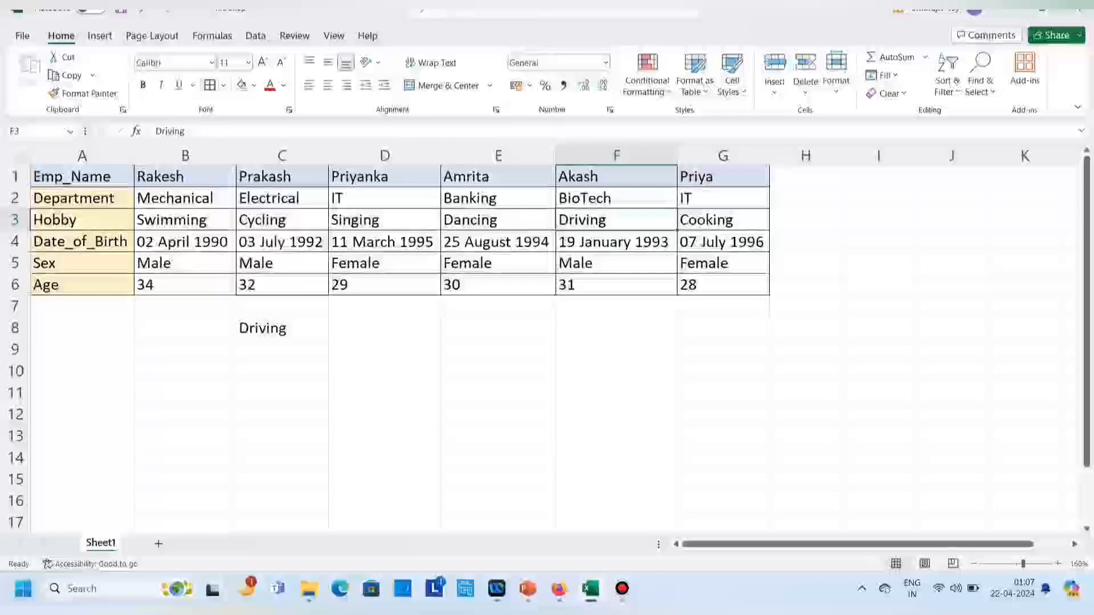
- Change the lookup value in the C8 HLOOKUP formula to the employee name from G1 and check it against the Hobby row
{"action": "left_click", "coordinate": [282, 328]}
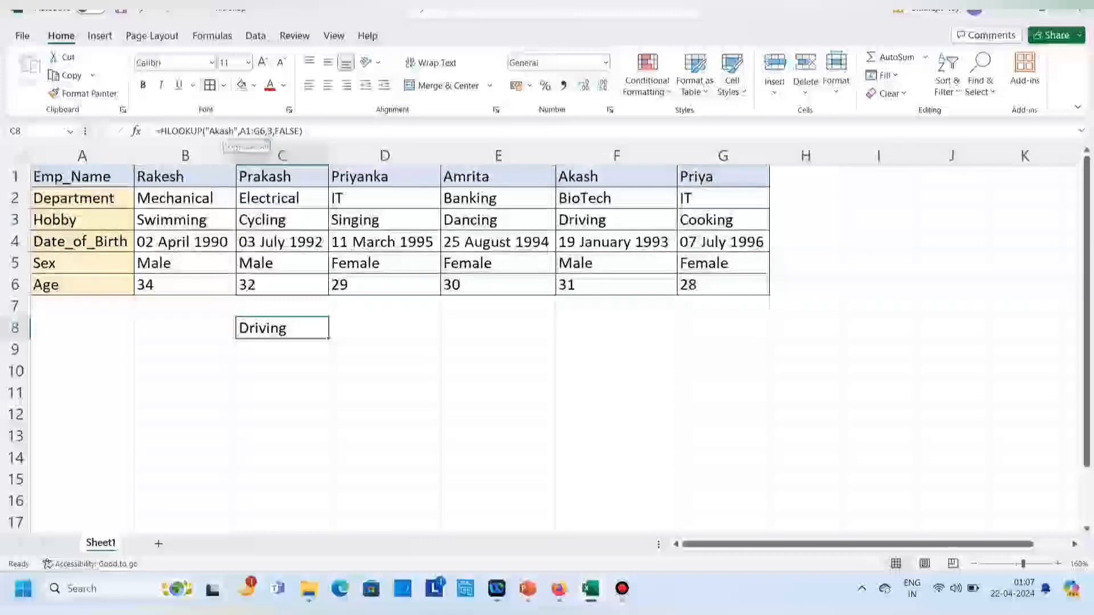
{"action": "left_click", "coordinate": [234, 131]}
{"action": "key", "text": "BackSpace"}
{"action": "key", "text": "BackSpace"}
{"action": "key", "text": "BackSpace"}
{"action": "key", "text": "BackSpace"}
{"action": "key", "text": "BackSpace"}
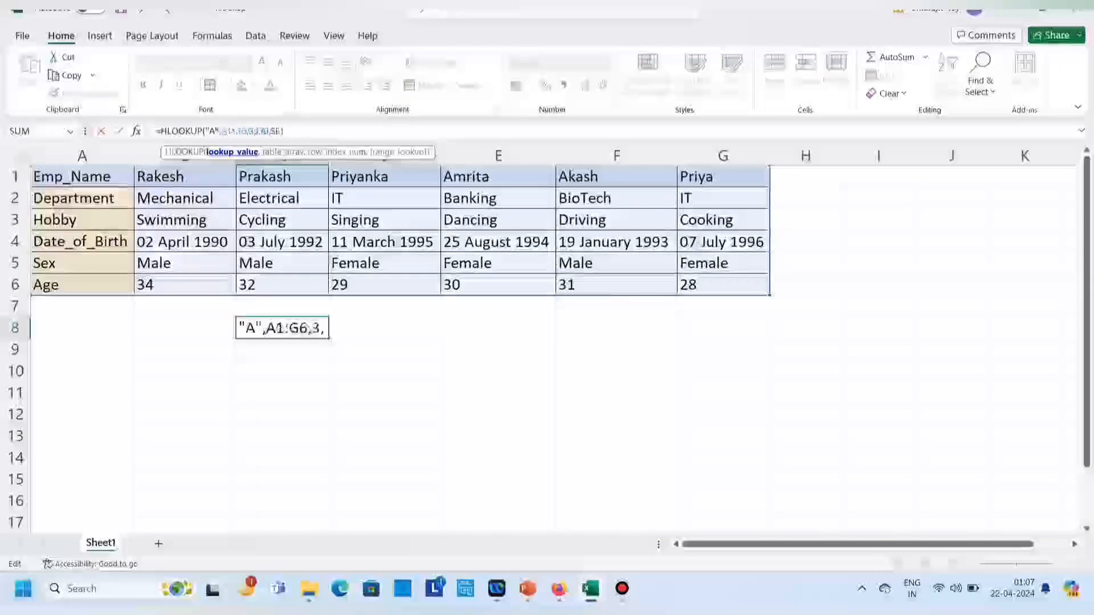
{"action": "type", "text": "Priya"}
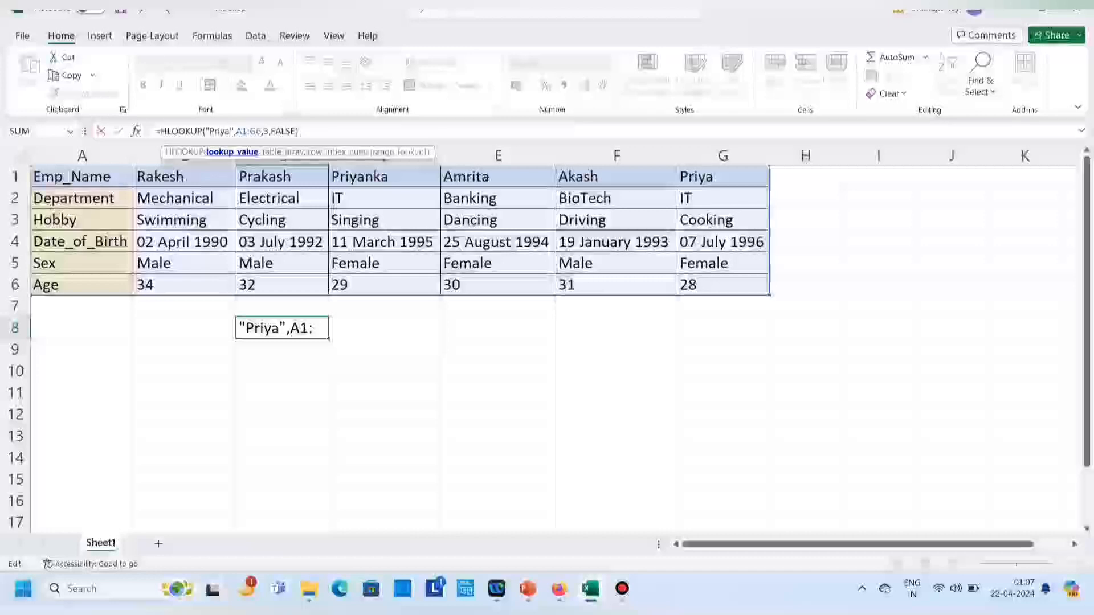
{"action": "key", "text": "Return"}
{"action": "left_click", "coordinate": [282, 328]}
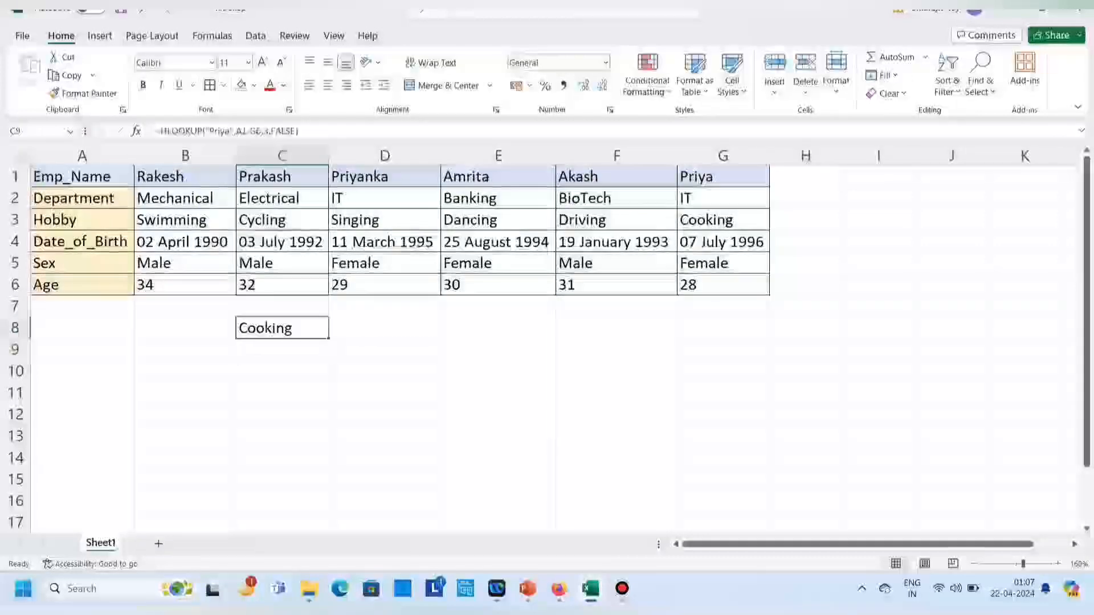
{"action": "left_click", "coordinate": [722, 219]}
{"action": "left_click", "coordinate": [82, 220]}
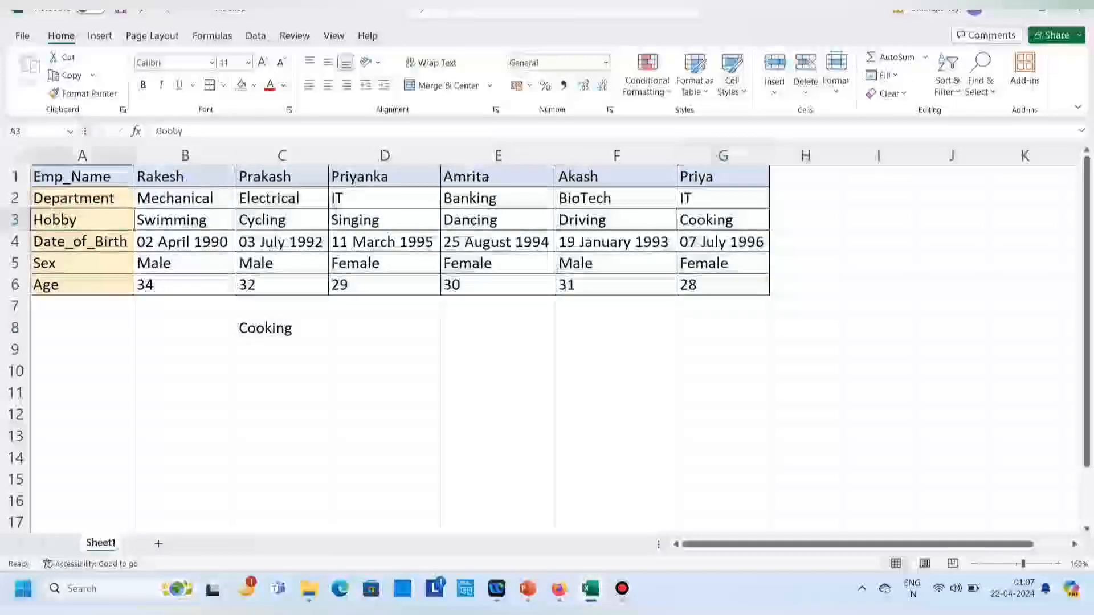
{"action": "left_click", "coordinate": [282, 328]}
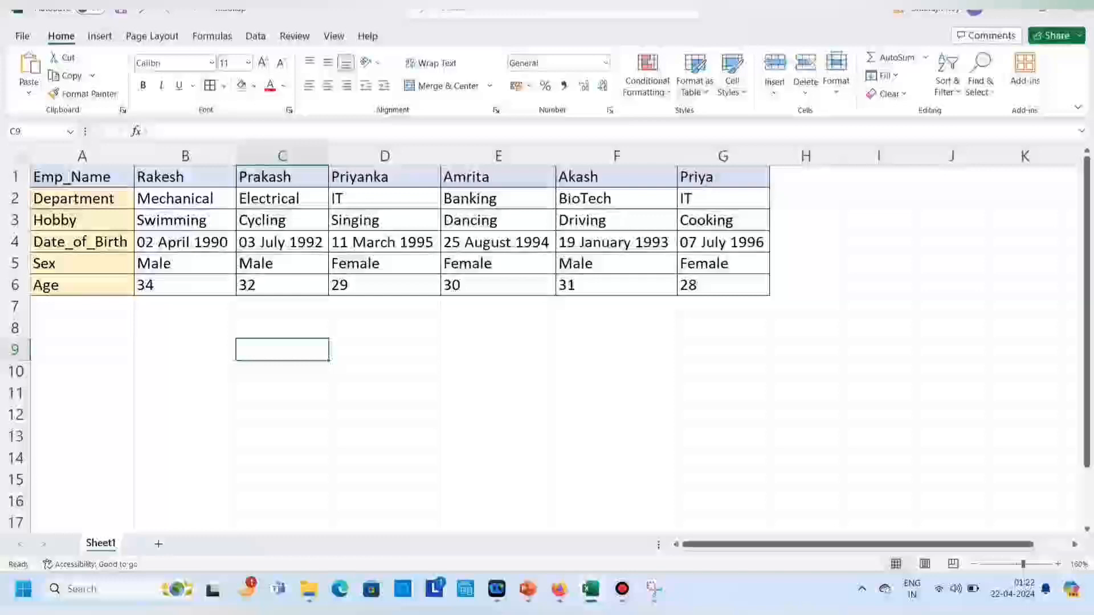
- Enter =HLOOKUP("R*",A1:G6,5,FALSE) in C9 to find the Sex of the employee whose name starts with R, and check the matching name
{"action": "type", "text": "=hlook"}
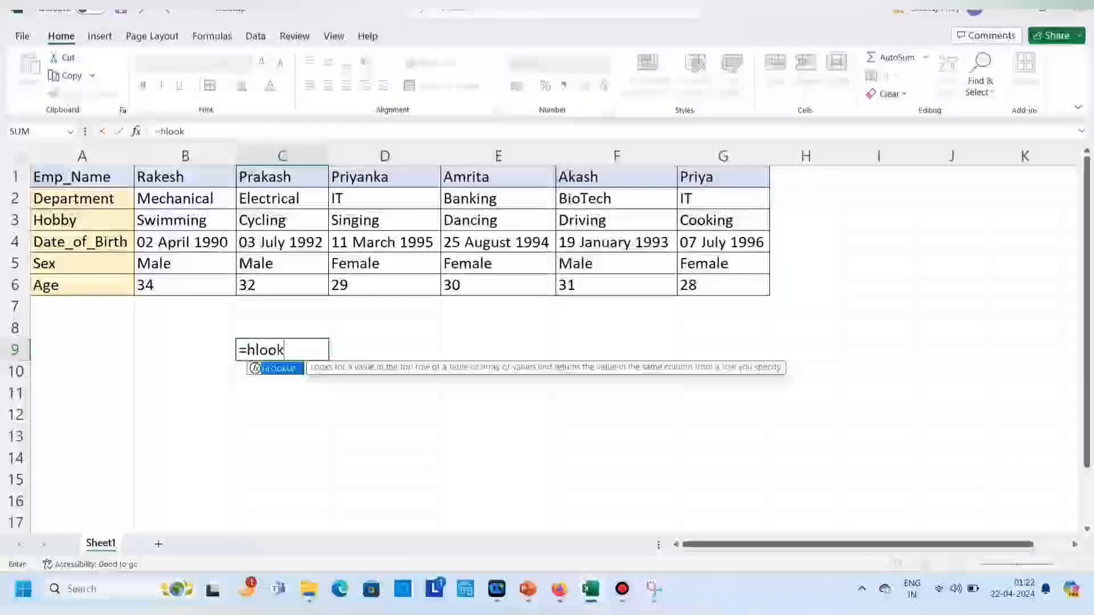
{"action": "key", "text": "Tab"}
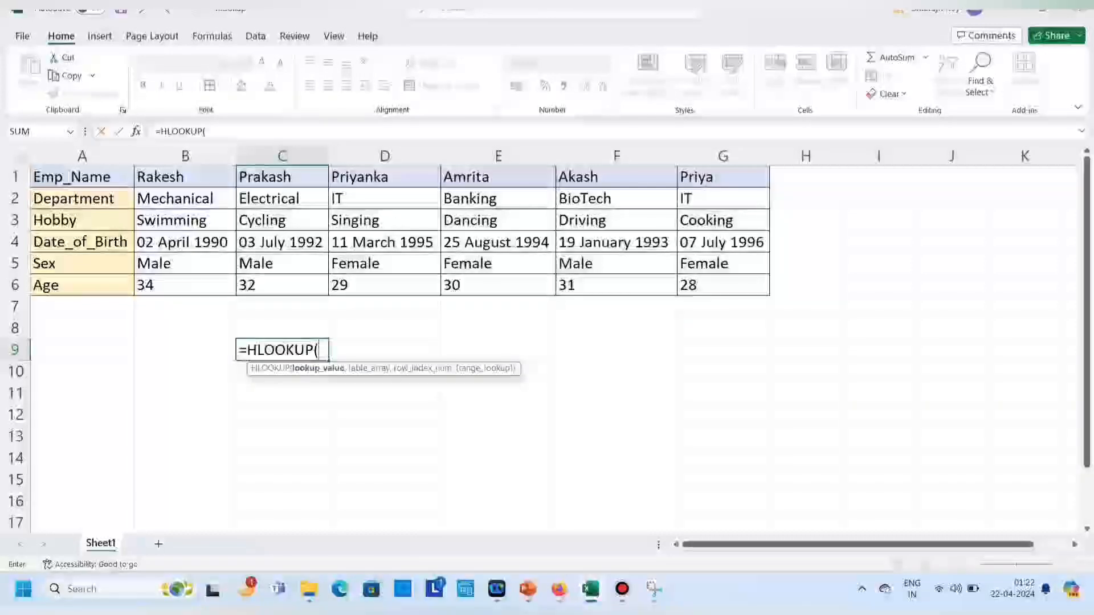
{"action": "type", "text": "\"R"}
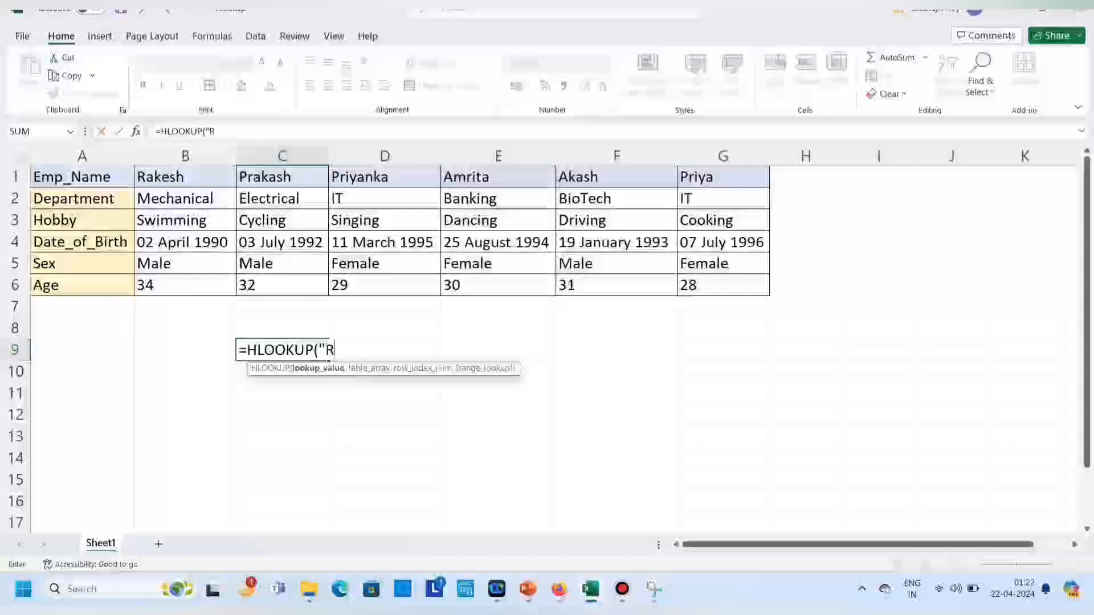
{"action": "type", "text": "*\","}
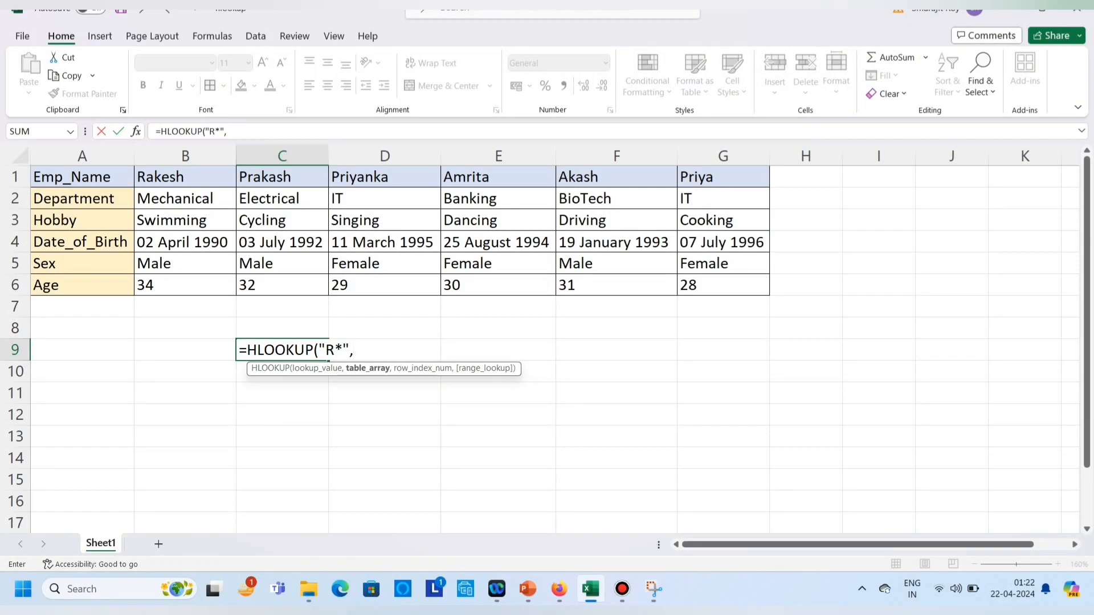
{"action": "left_click_drag", "start_coordinate": [80, 177], "coordinate": [764, 288]}
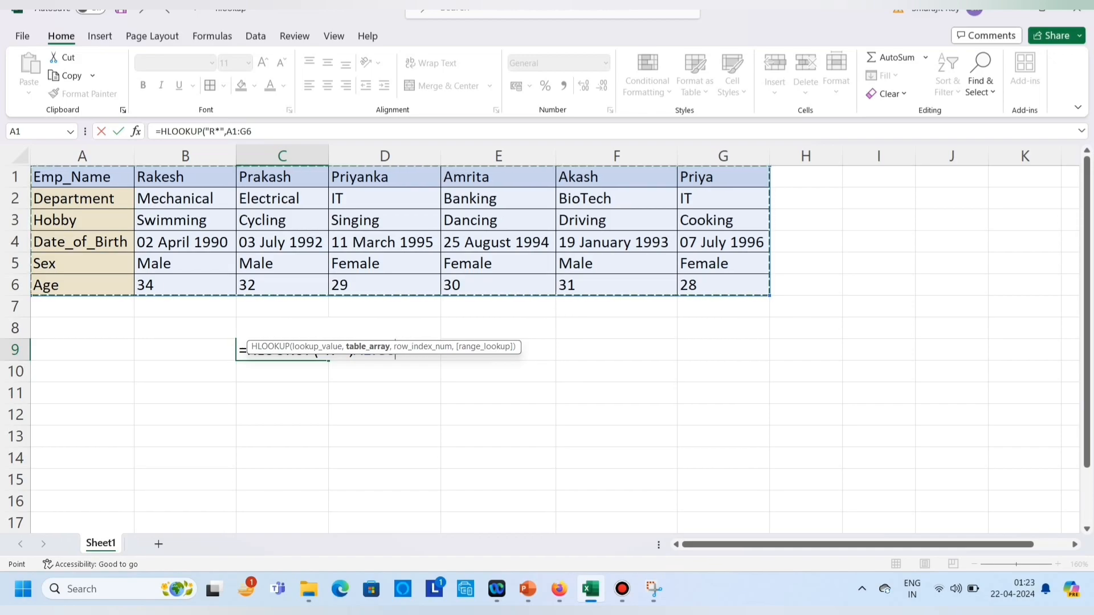
{"action": "left_click", "coordinate": [252, 132]}
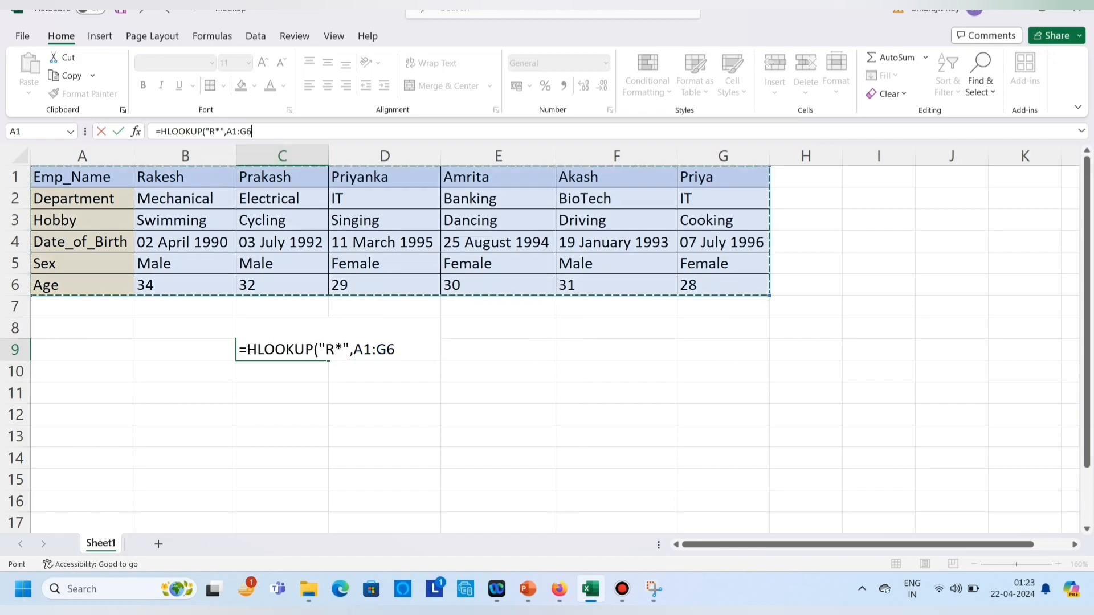
{"action": "type", "text": ","}
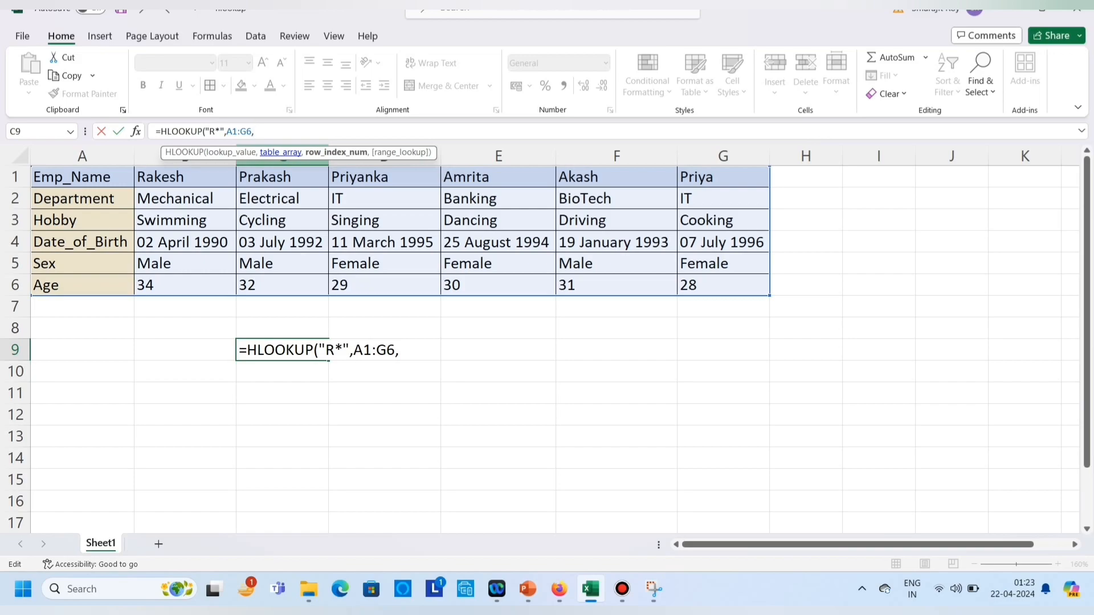
{"action": "type", "text": "5,"}
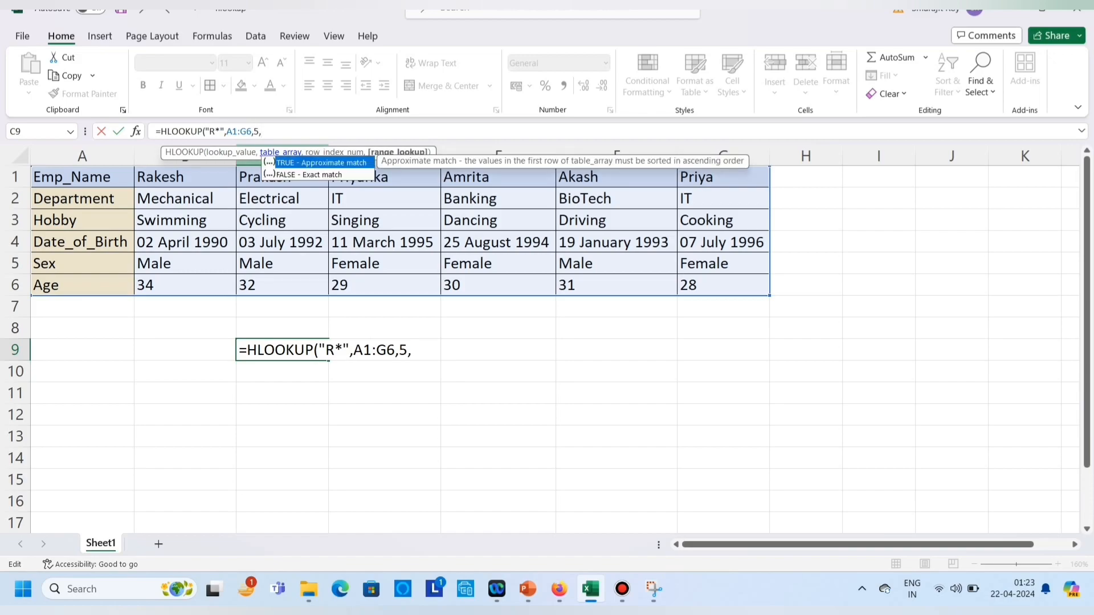
{"action": "type", "text": "FALSE)"}
{"action": "key", "text": "Return"}
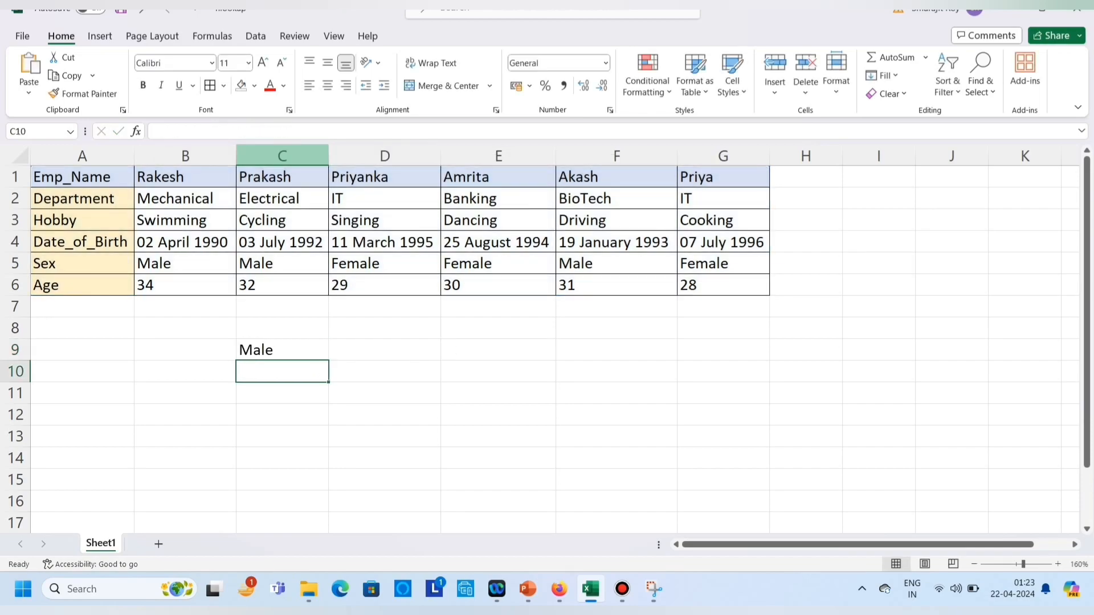
{"action": "left_click", "coordinate": [282, 350]}
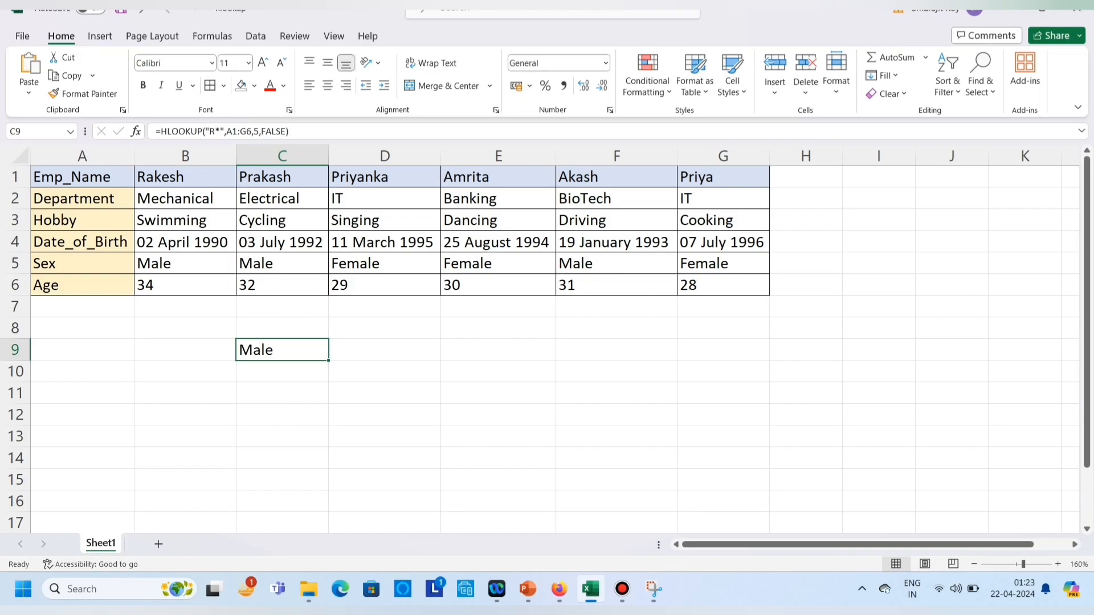
{"action": "left_click", "coordinate": [185, 177]}
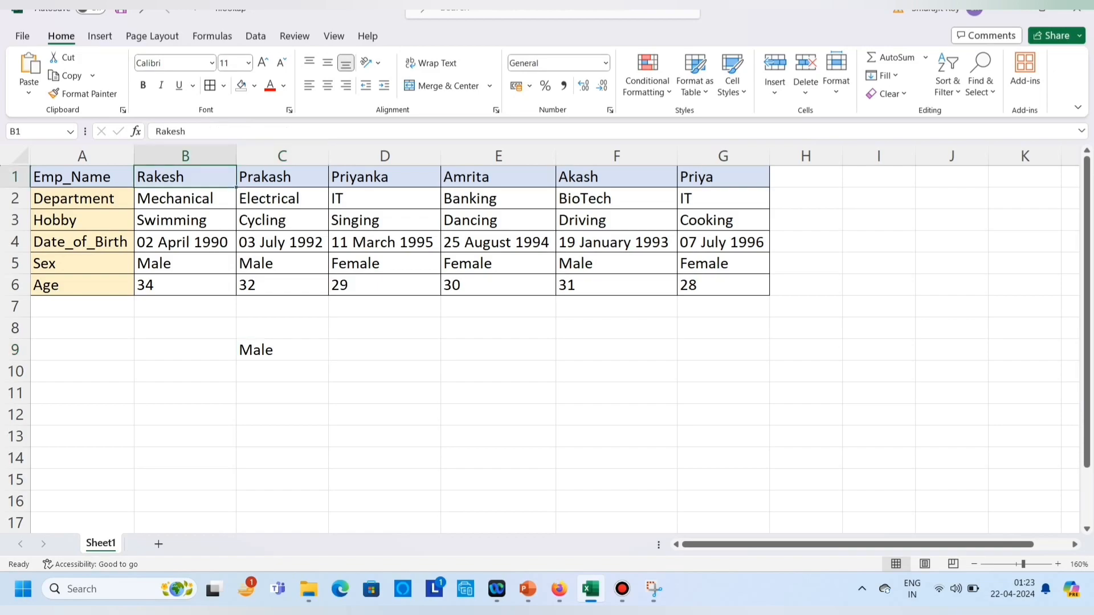
- Check the R* result against the Sex row, change the C9 HLOOKUP wildcard to "P*", and compare the result with the employees starting with P
{"action": "left_click", "coordinate": [82, 264]}
{"action": "left_click", "coordinate": [185, 264]}
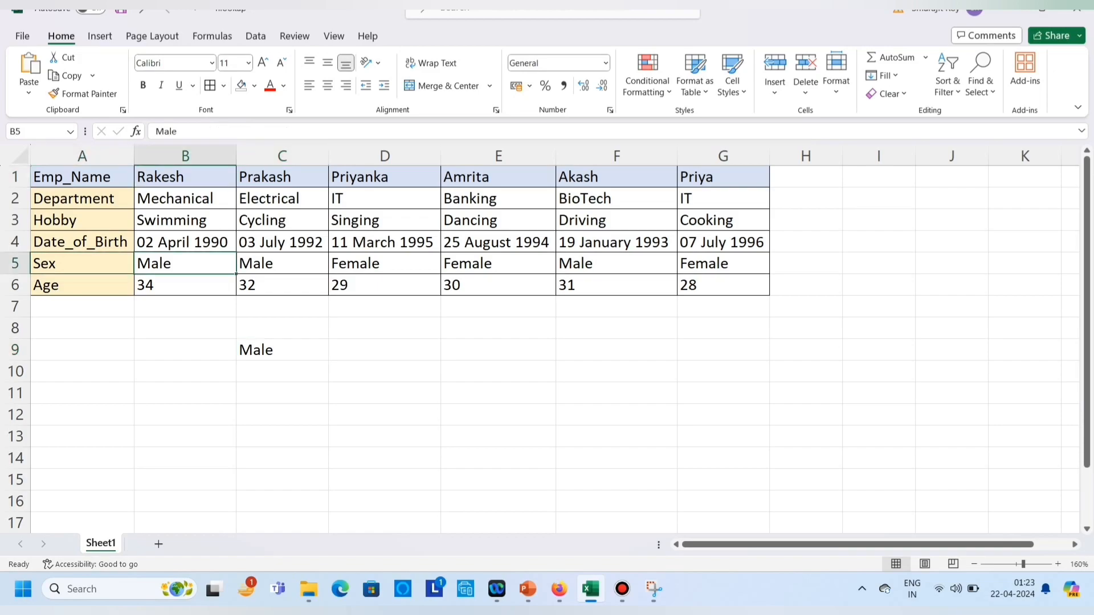
{"action": "left_click", "coordinate": [282, 350]}
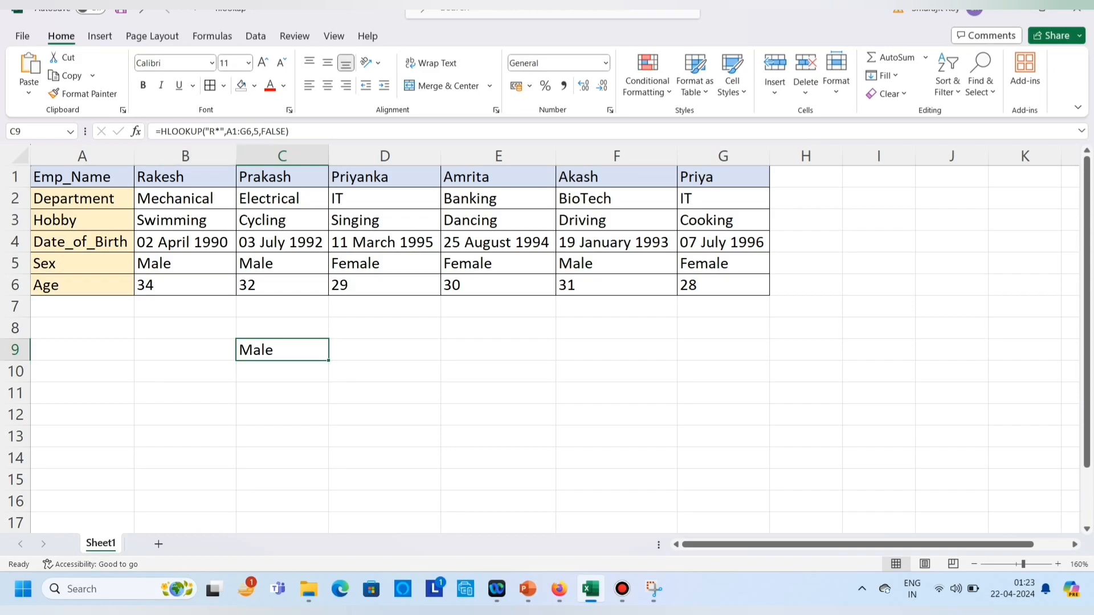
{"action": "left_click", "coordinate": [231, 132]}
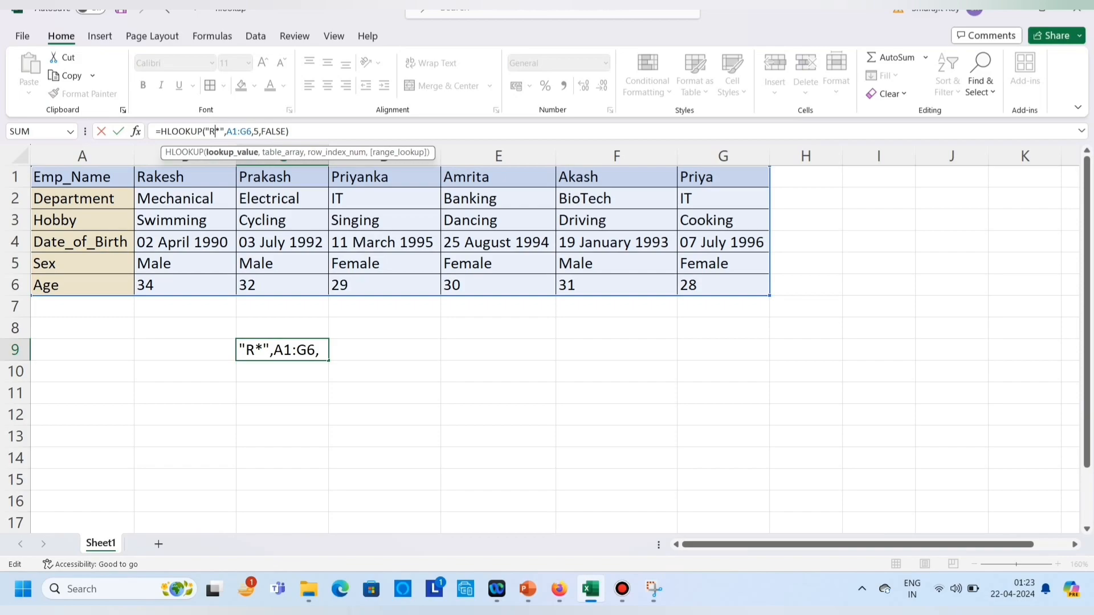
{"action": "key", "text": "BackSpace"}
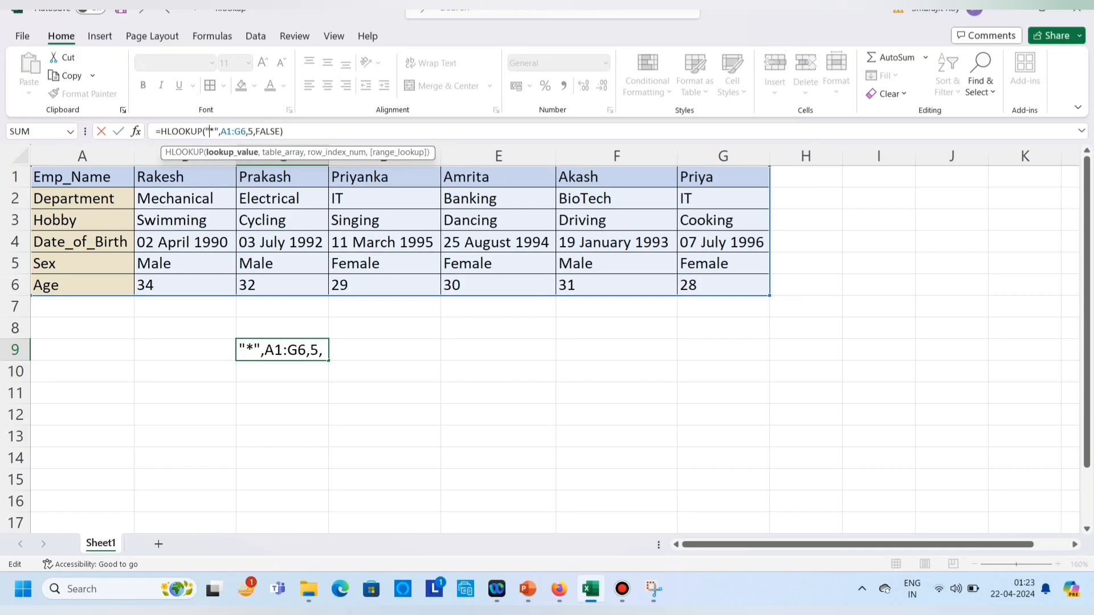
{"action": "type", "text": "P"}
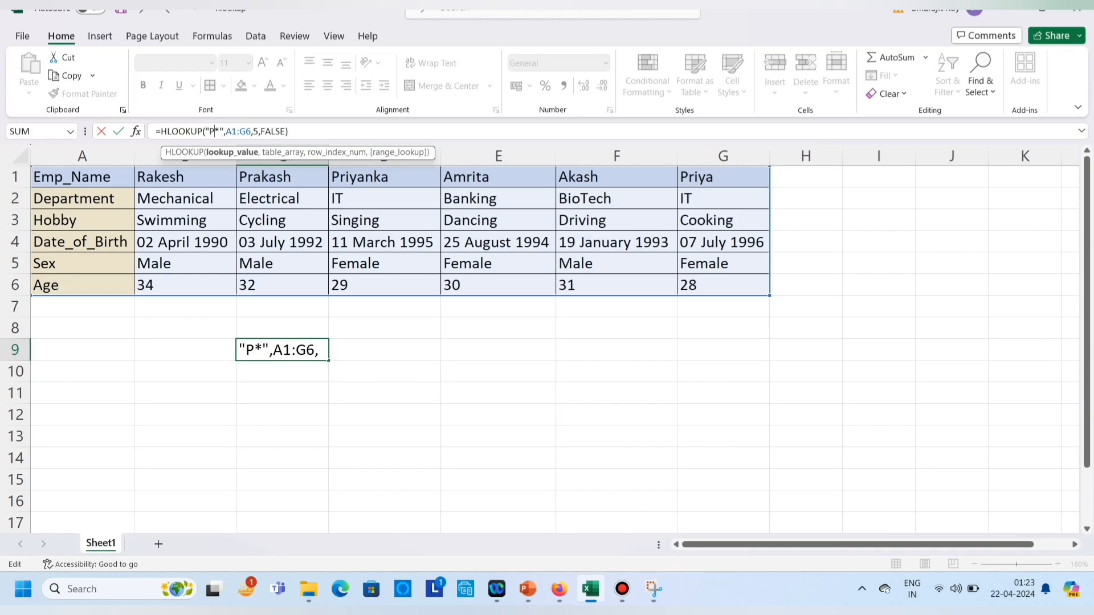
{"action": "key", "text": "Return"}
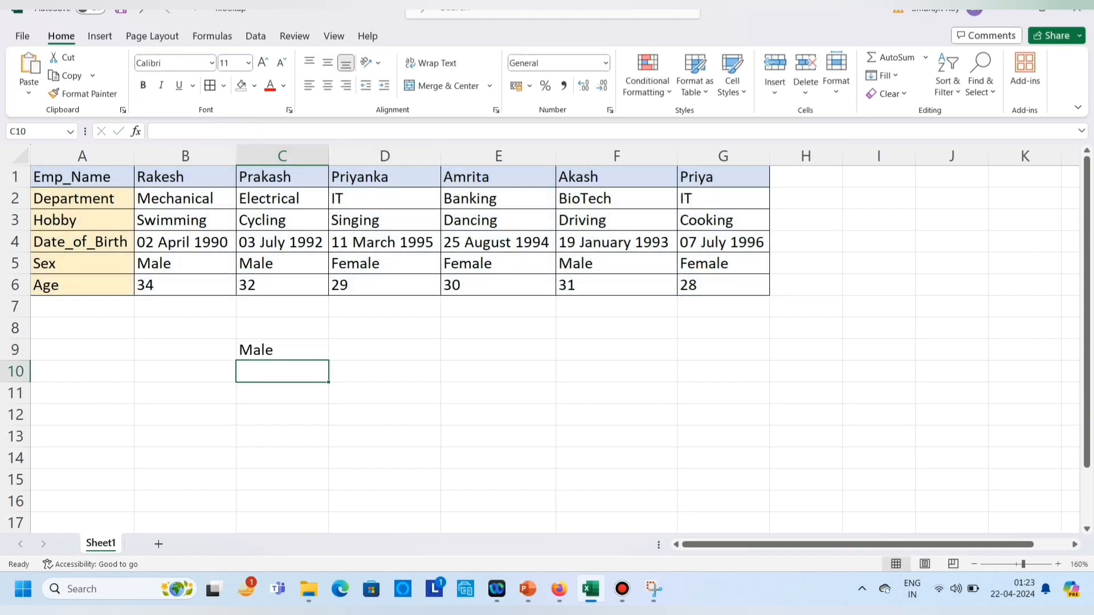
{"action": "left_click", "coordinate": [282, 264]}
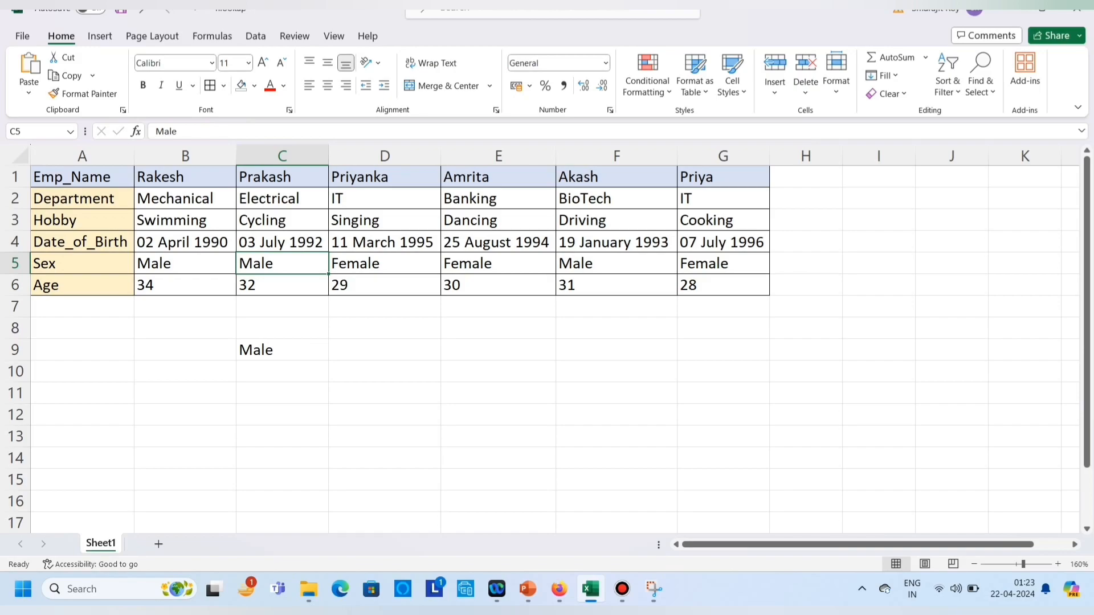
{"action": "left_click", "coordinate": [282, 350]}
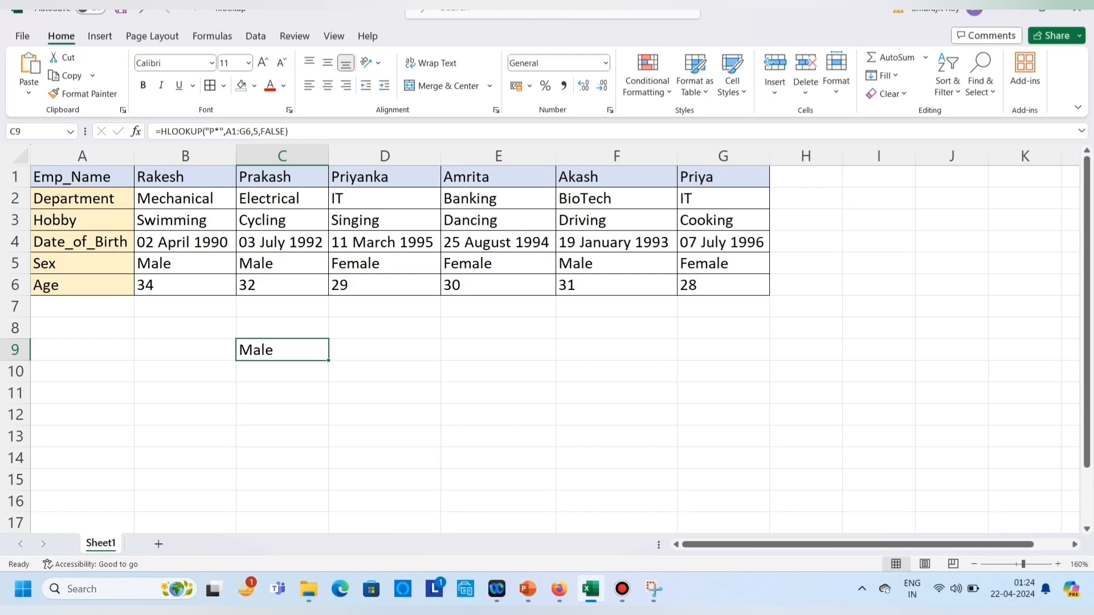
{"action": "left_click", "coordinate": [282, 177]}
{"action": "left_click", "coordinate": [385, 177]}
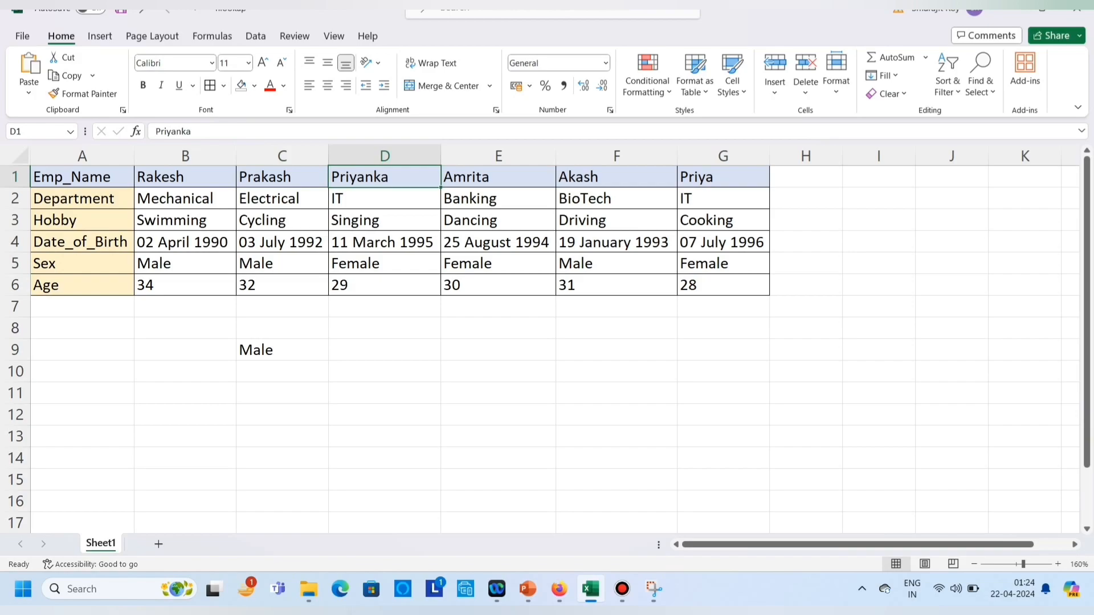
{"action": "left_click", "coordinate": [724, 178]}
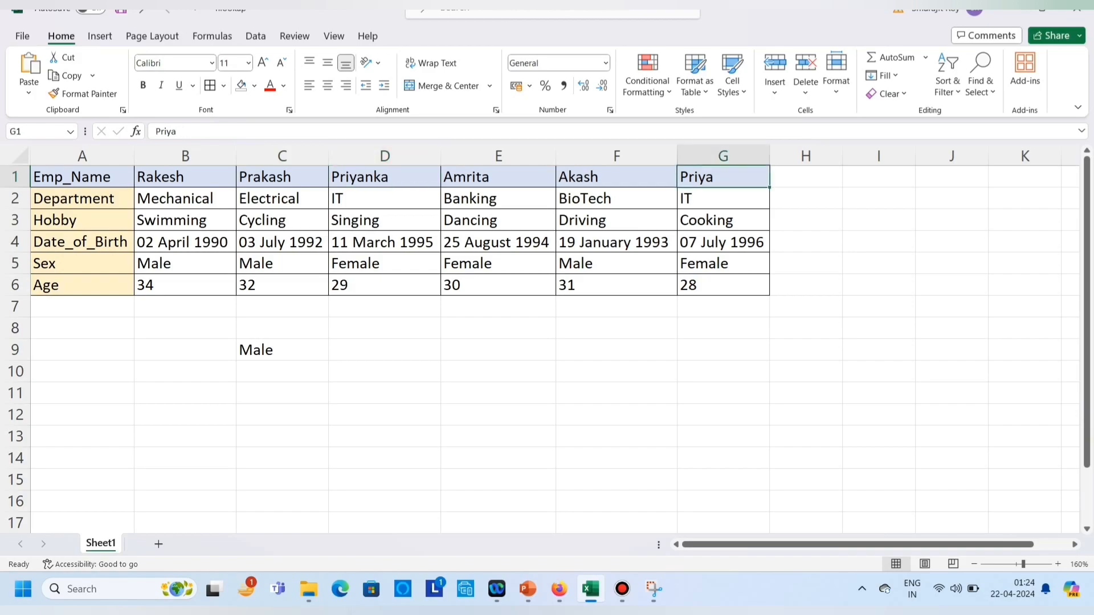
- Change the wildcard in the C9 HLOOKUP formula to "A*" and check the result against the Sex value in E5
{"action": "left_click", "coordinate": [498, 177]}
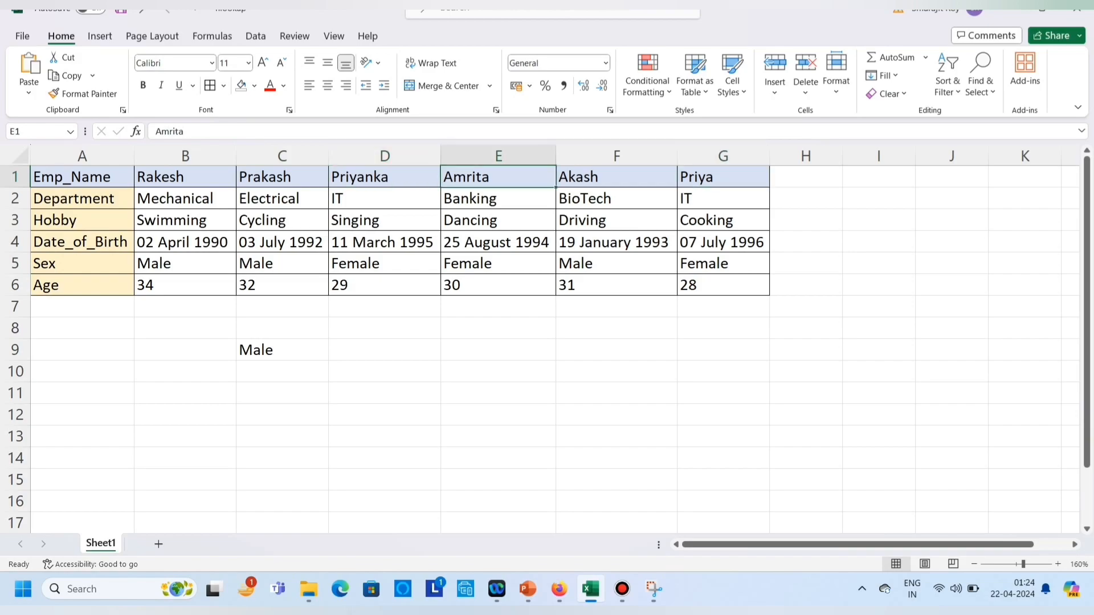
{"action": "left_click", "coordinate": [282, 350]}
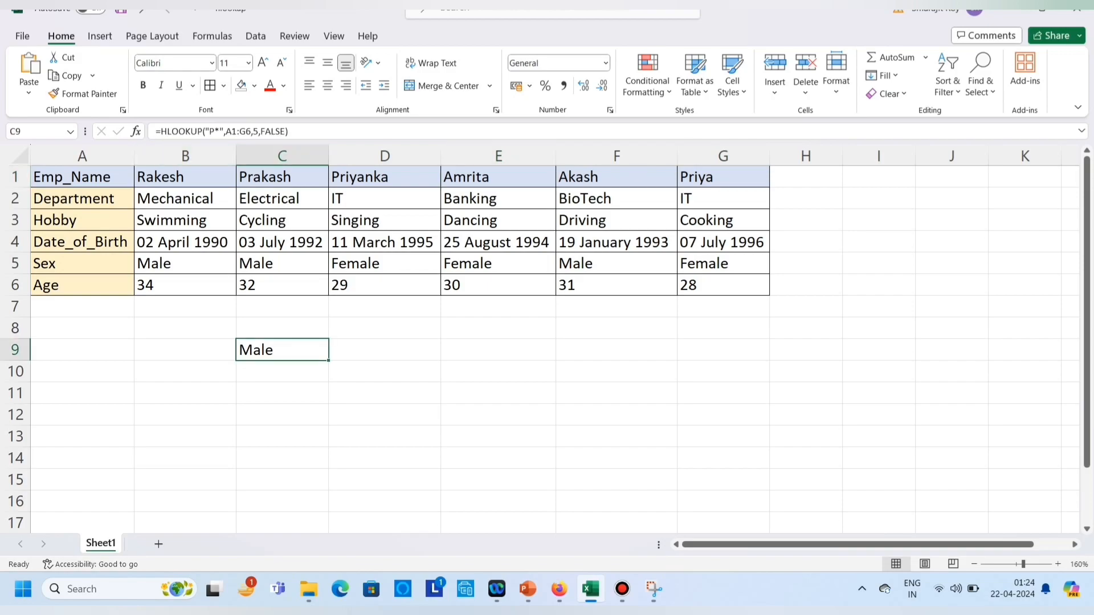
{"action": "key", "text": "F2"}
{"action": "key", "text": "Left"}
{"action": "key", "text": "Left"}
{"action": "key", "text": "Left"}
{"action": "key", "text": "Left"}
{"action": "key", "text": "Left"}
{"action": "key", "text": "Left"}
{"action": "key", "text": "Left"}
{"action": "key", "text": "Left"}
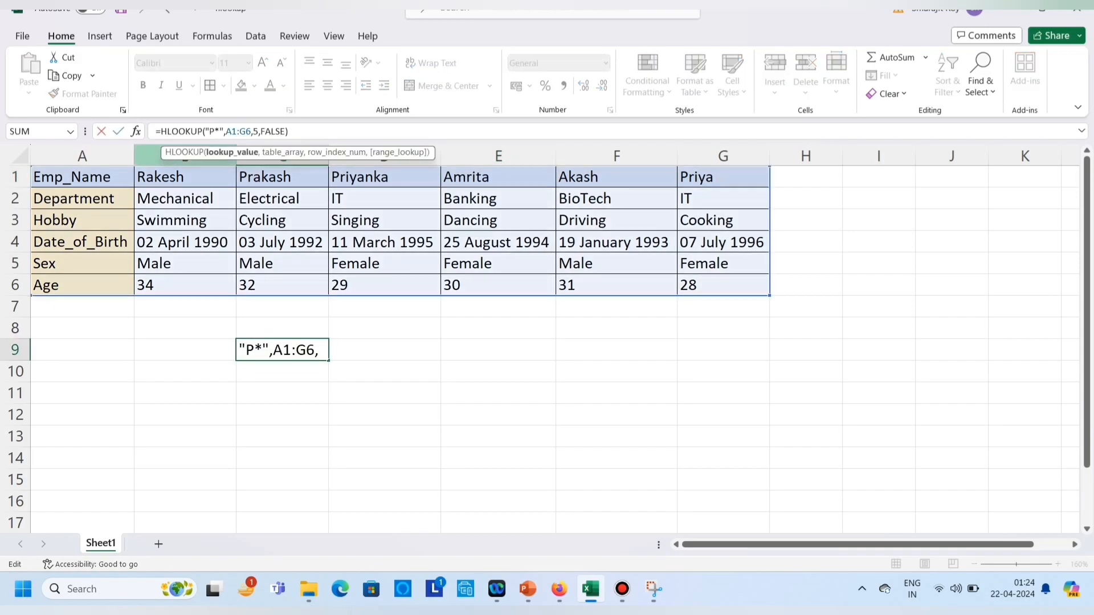
{"action": "key", "text": "BackSpace"}
{"action": "type", "text": "A"}
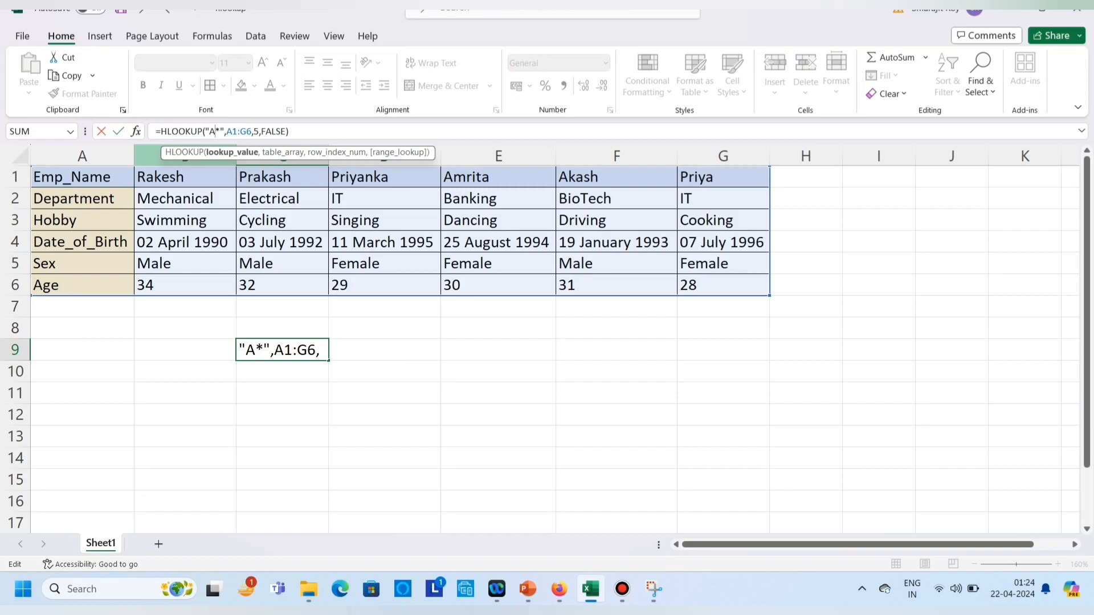
{"action": "key", "text": "Return"}
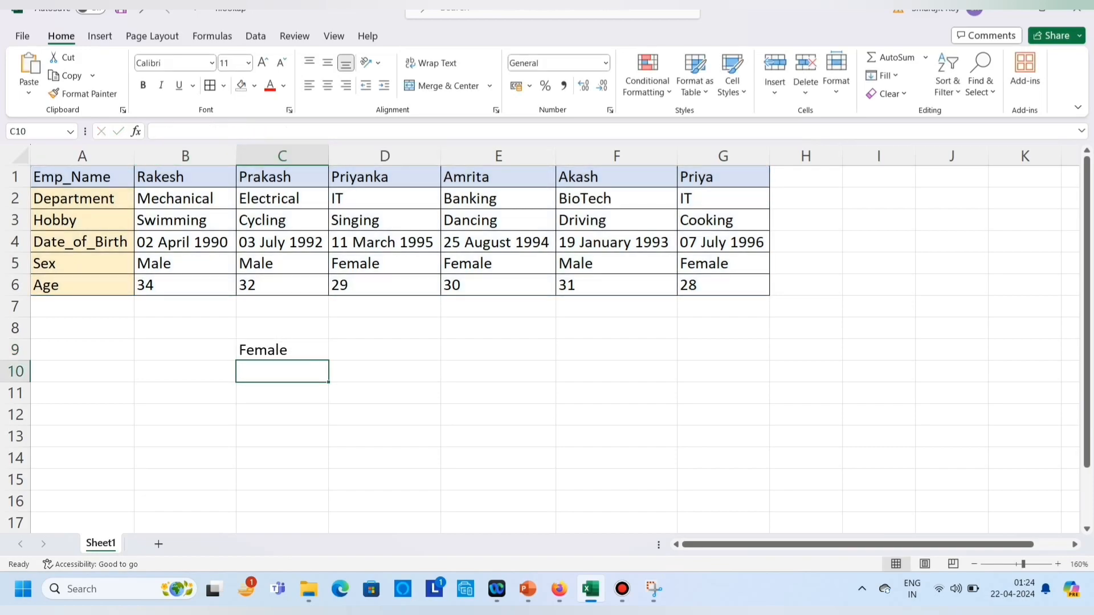
{"action": "left_click", "coordinate": [498, 264]}
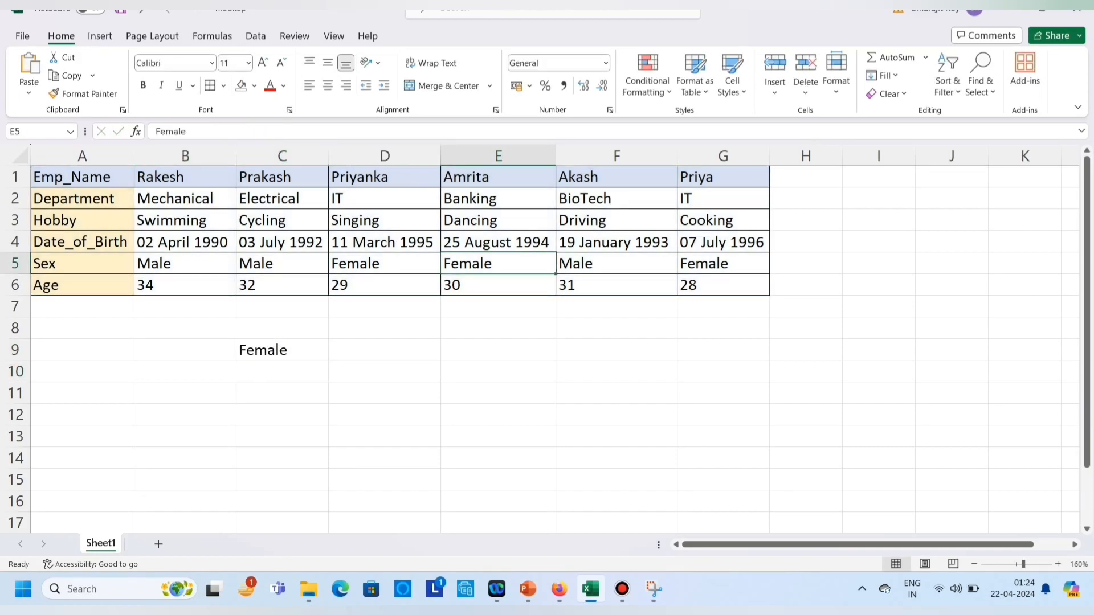
{"action": "left_click", "coordinate": [282, 350]}
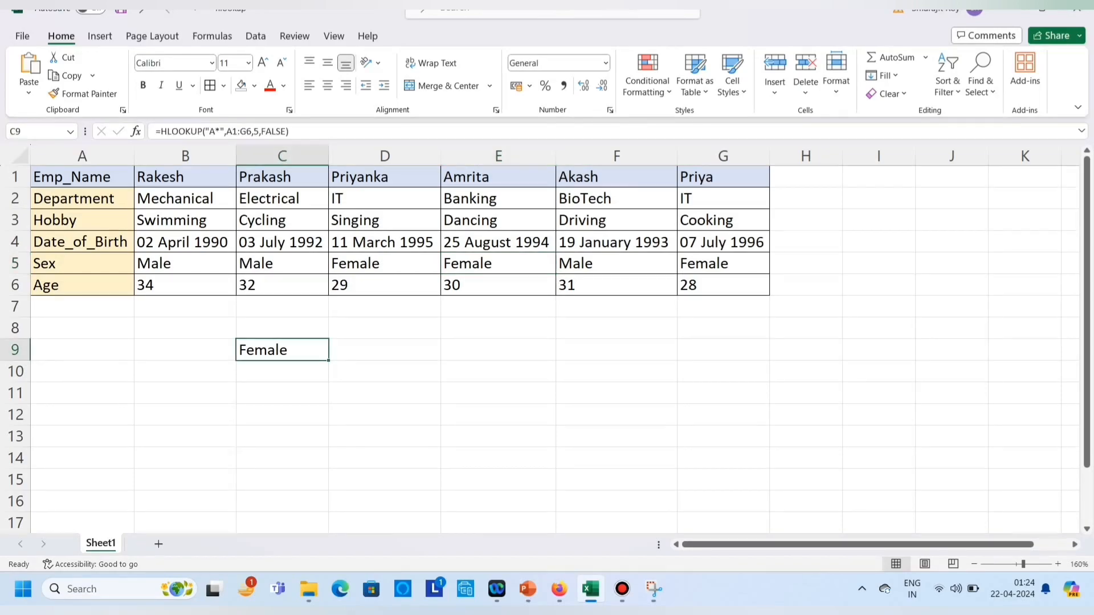
- In C9, enter an HLOOKUP of the quoted employee name from G1 in A1:G6, returning row 4 with match 0, and check it against G4
{"action": "left_click_drag", "start_coordinate": [82, 177], "coordinate": [770, 297]}
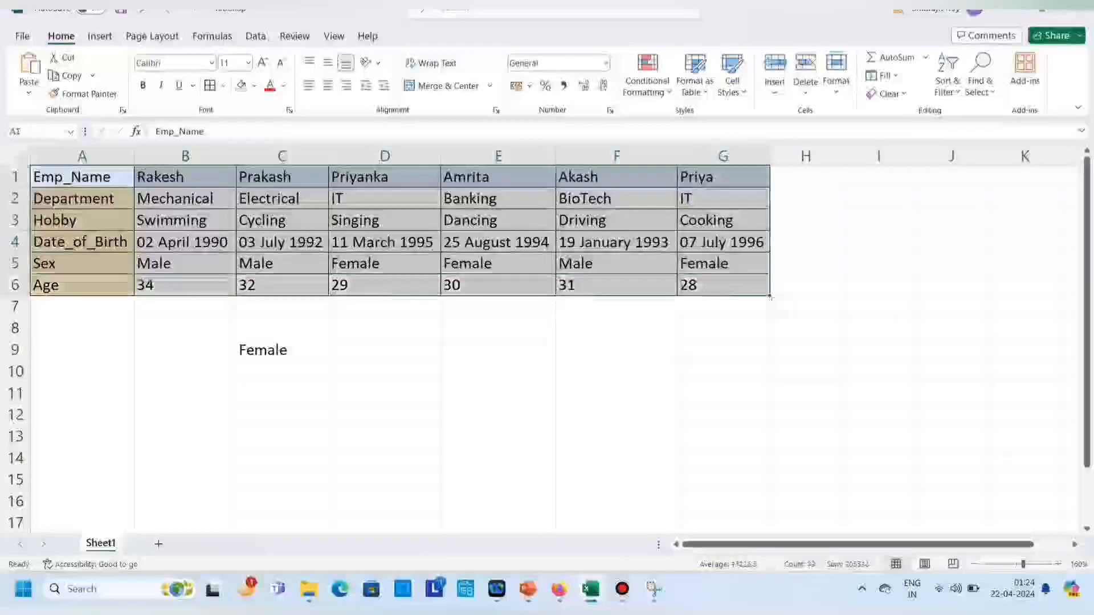
{"action": "left_click", "coordinate": [384, 349]}
{"action": "left_click", "coordinate": [296, 349]}
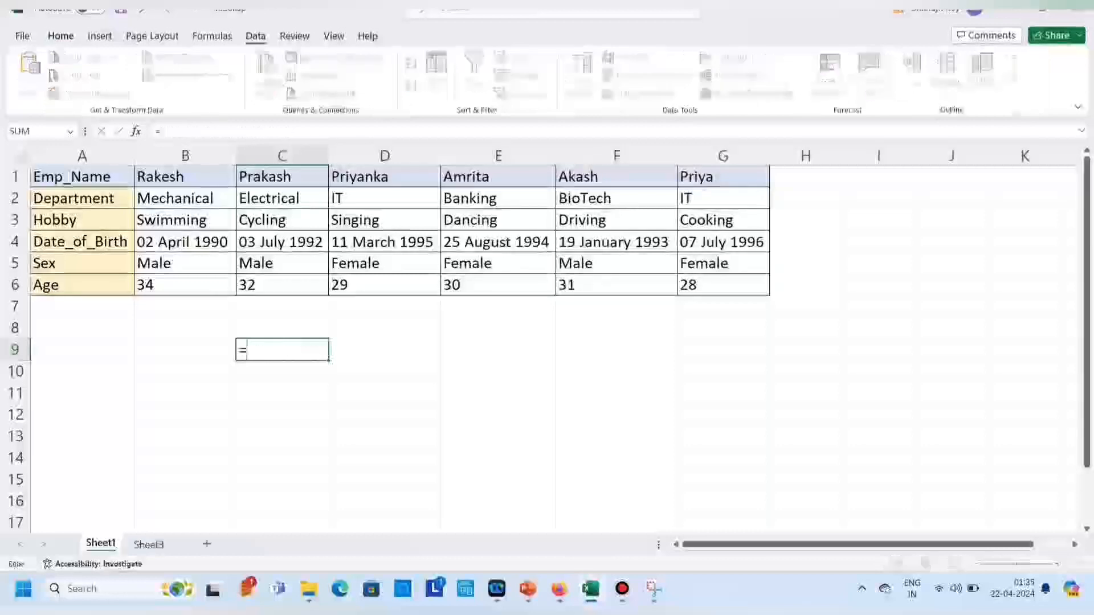
{"action": "type", "text": "hloo"}
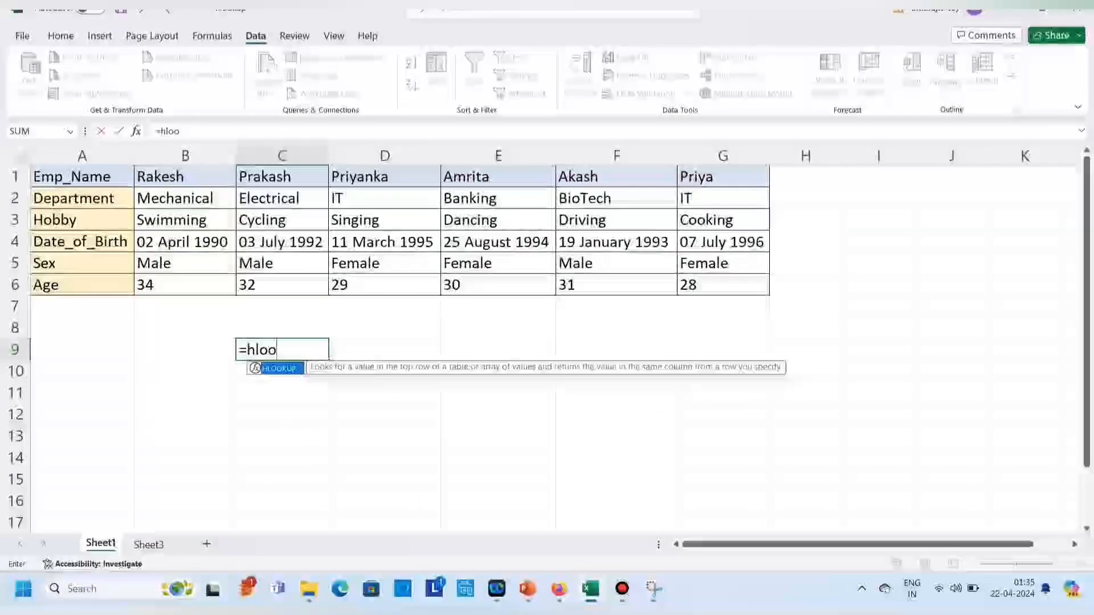
{"action": "key", "text": "Tab"}
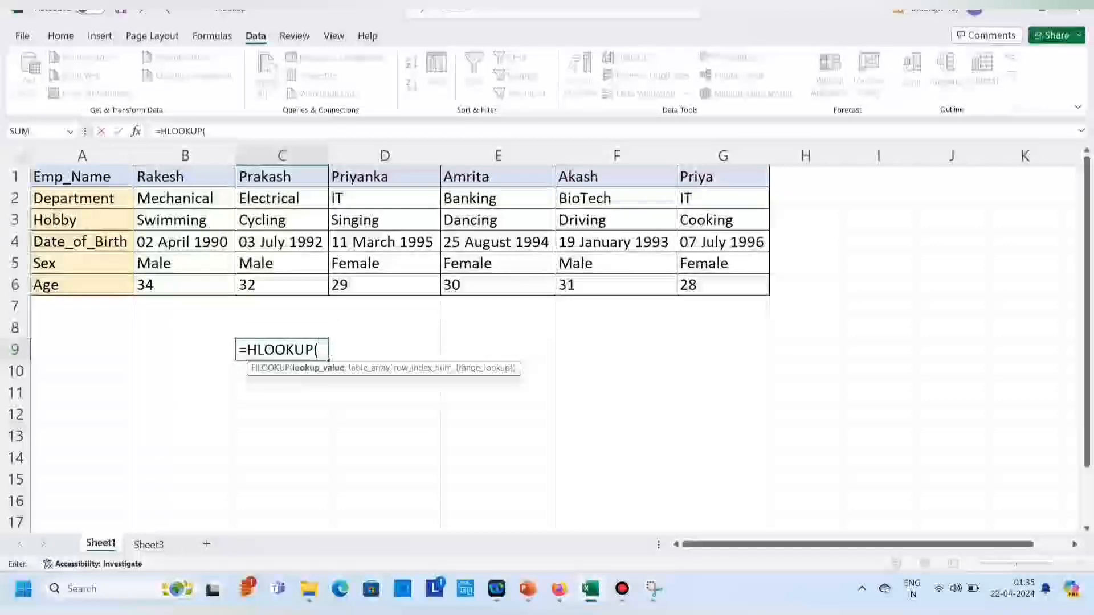
{"action": "type", "text": "\"Priya\""}
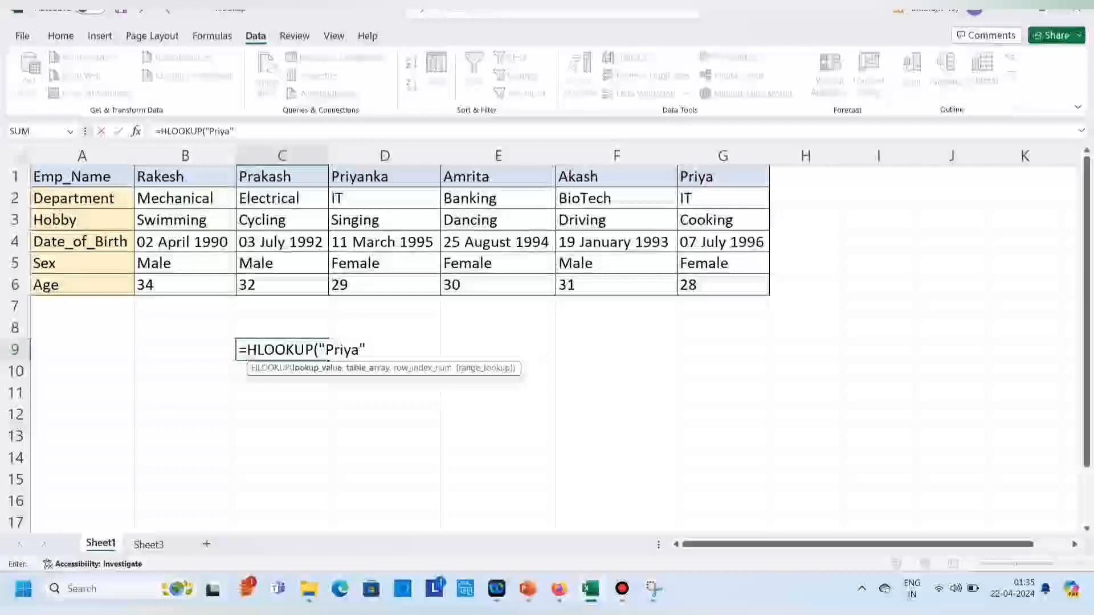
{"action": "type", "text": ","}
{"action": "left_click_drag", "start_coordinate": [69, 176], "coordinate": [724, 285]}
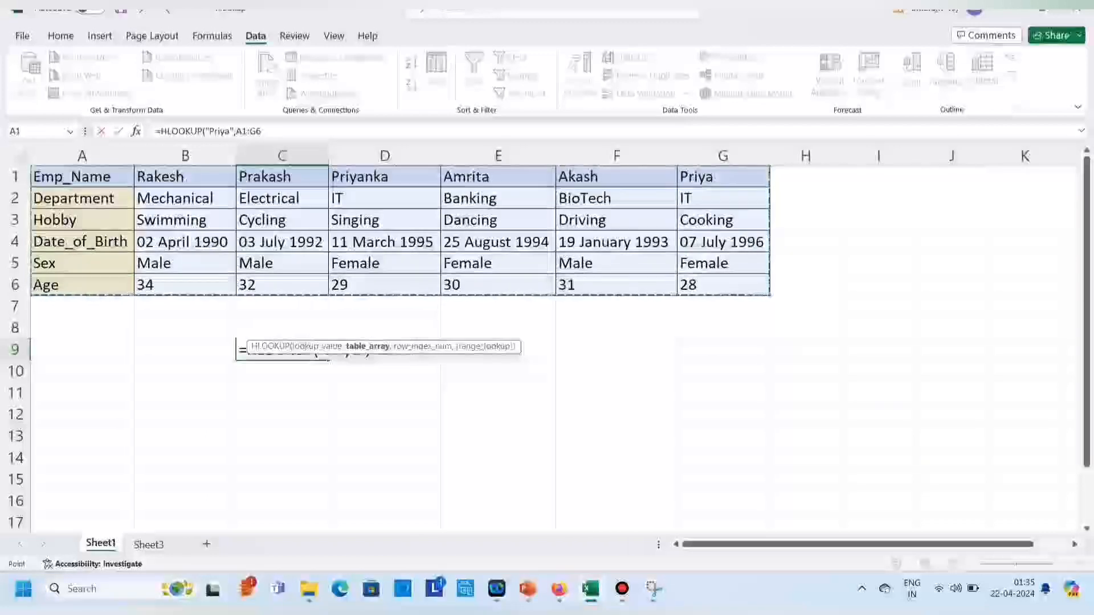
{"action": "left_click", "coordinate": [263, 131]}
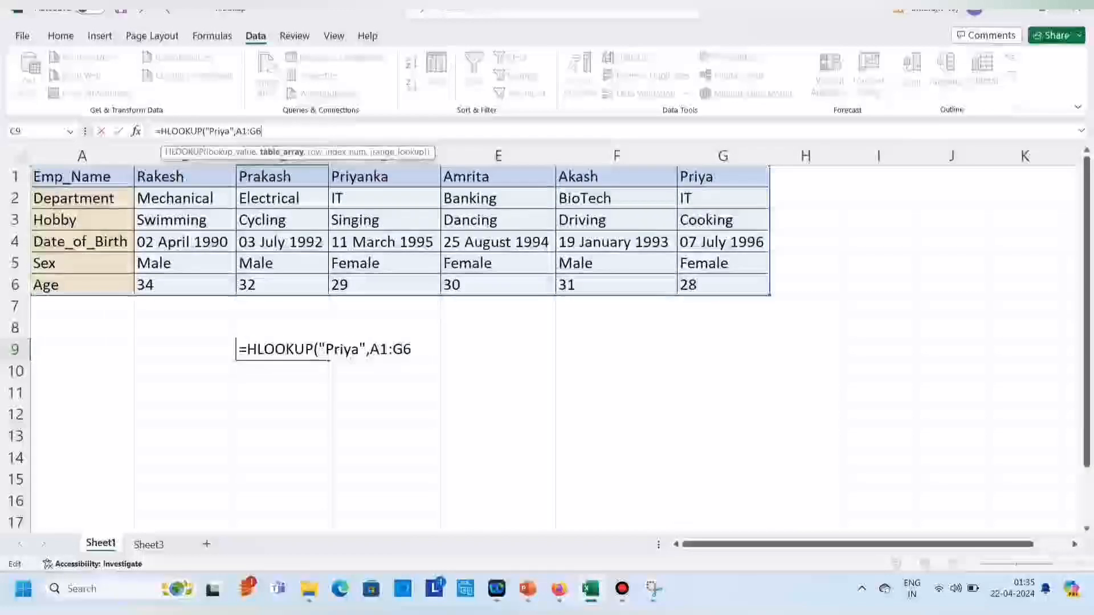
{"action": "type", "text": ","}
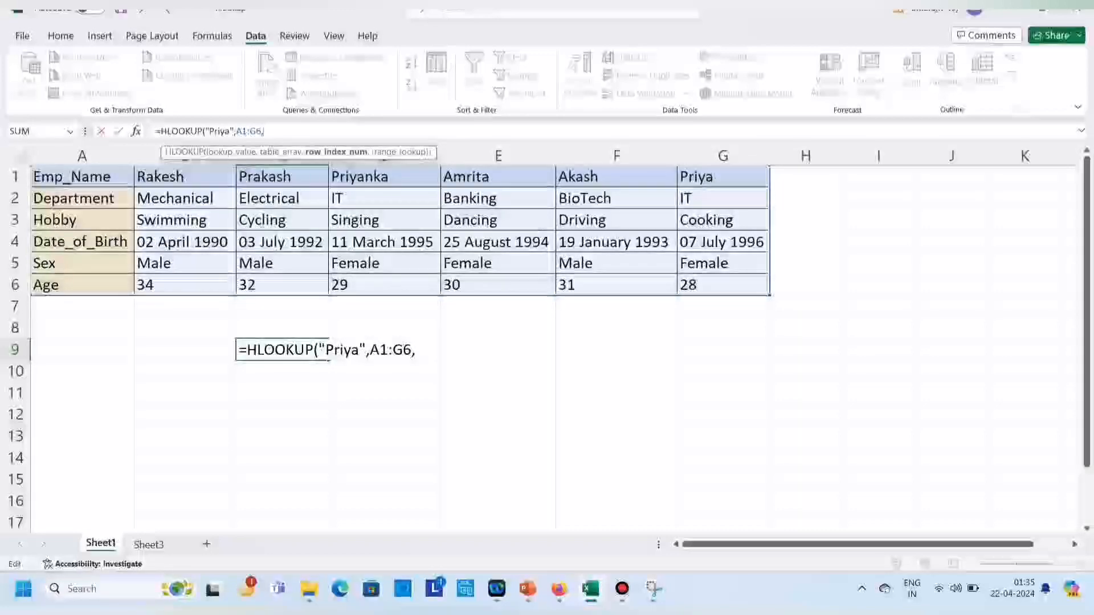
{"action": "type", "text": "4"}
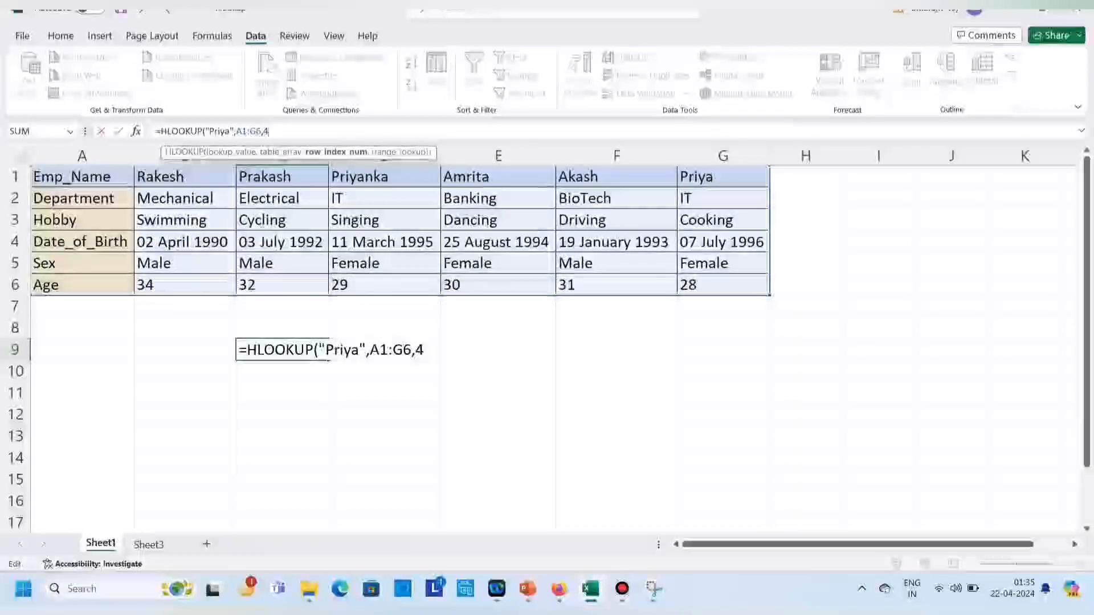
{"action": "type", "text": ",0"}
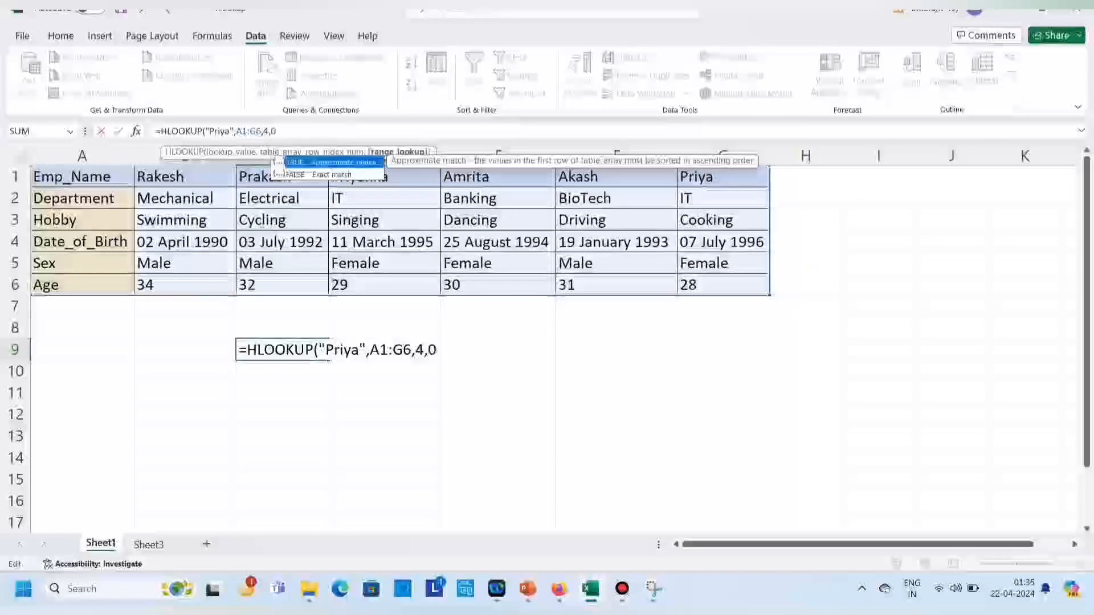
{"action": "type", "text": ")"}
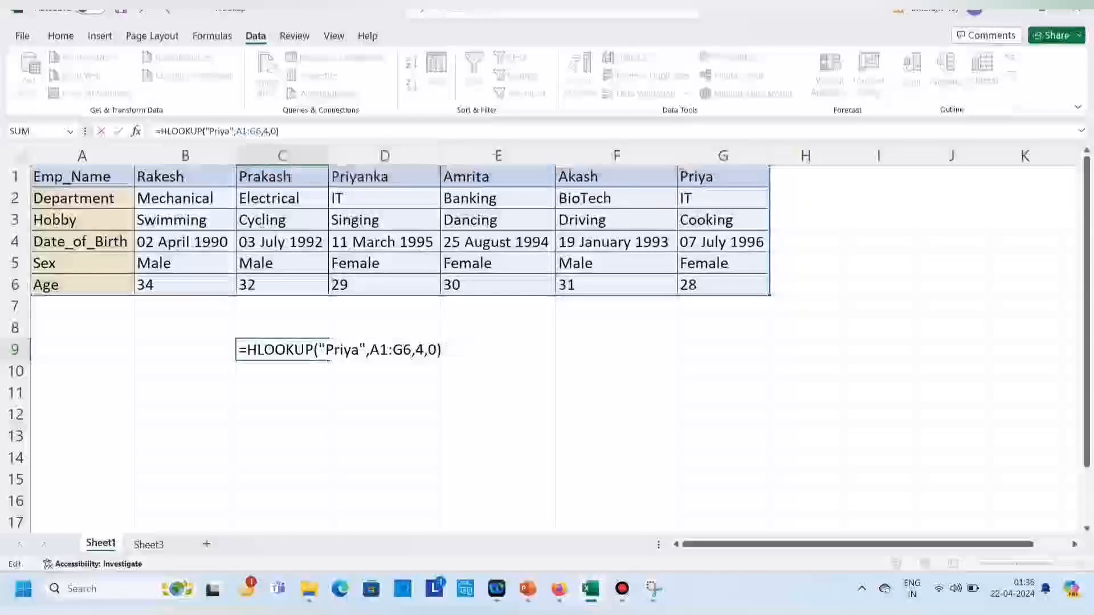
{"action": "key", "text": "Return"}
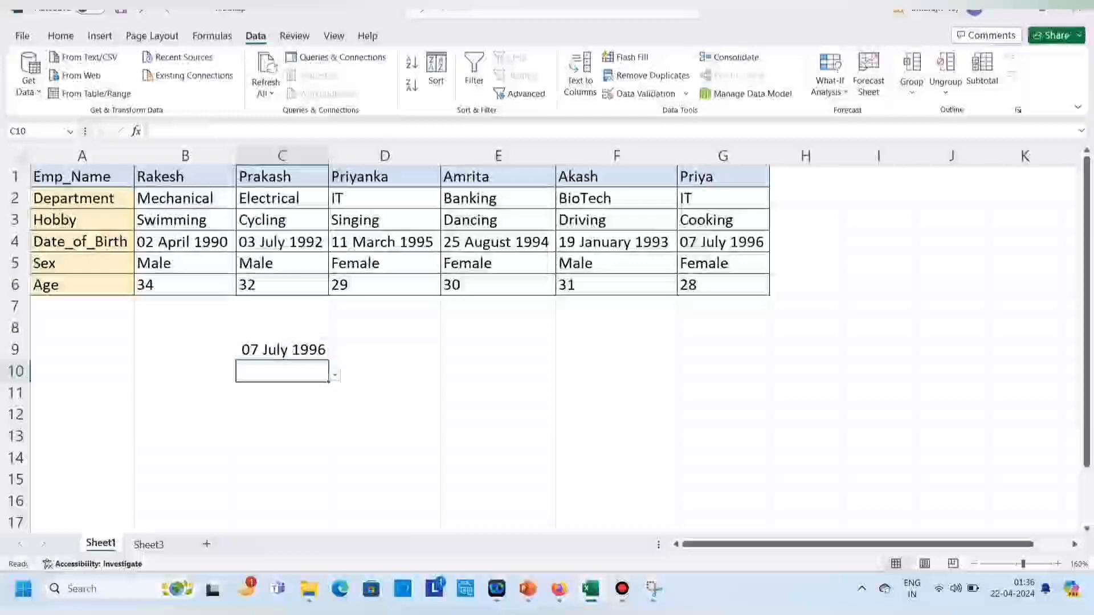
{"action": "left_click", "coordinate": [283, 349]}
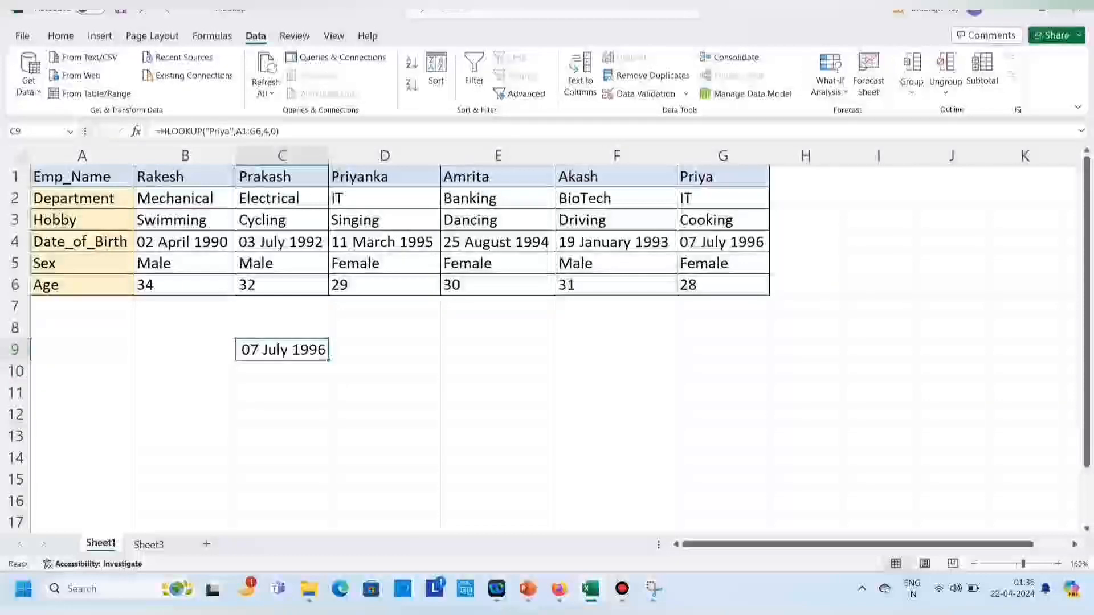
{"action": "left_click", "coordinate": [723, 242]}
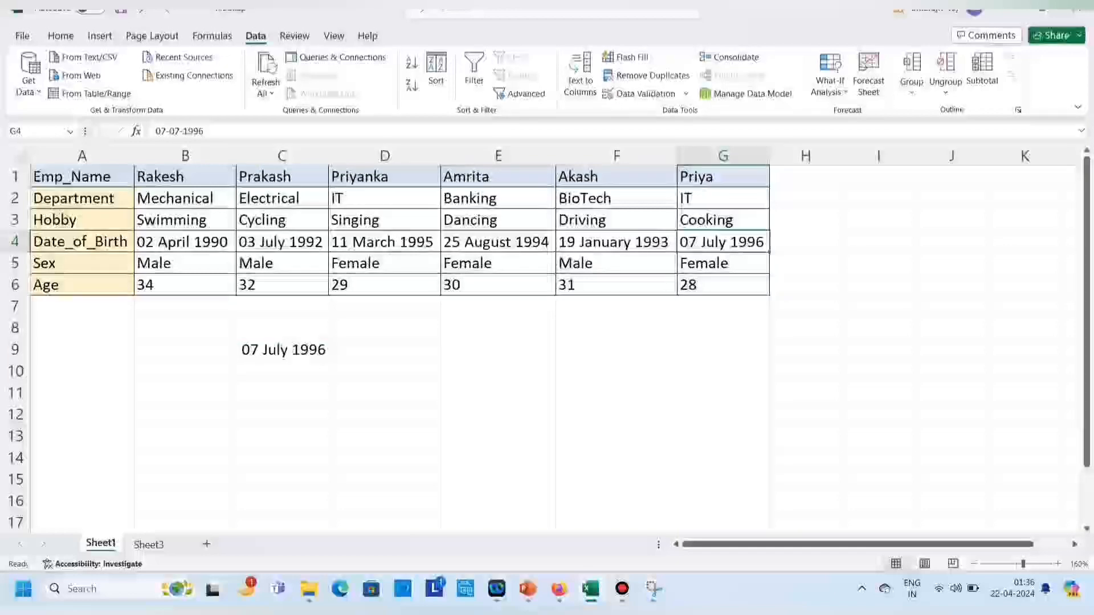
{"action": "left_click", "coordinate": [282, 349]}
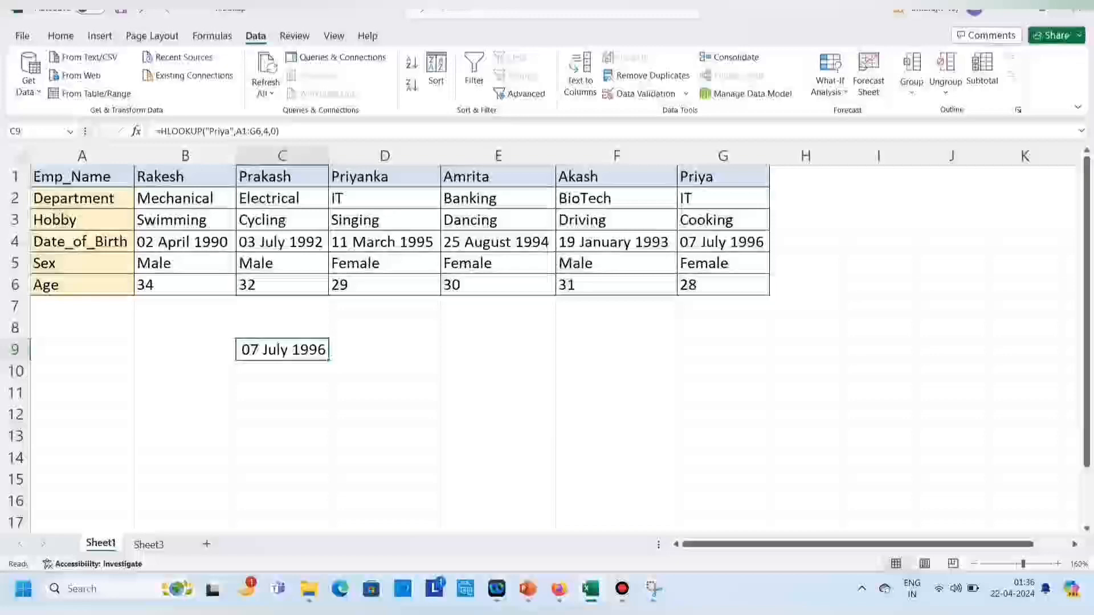
{"action": "left_click", "coordinate": [723, 242]}
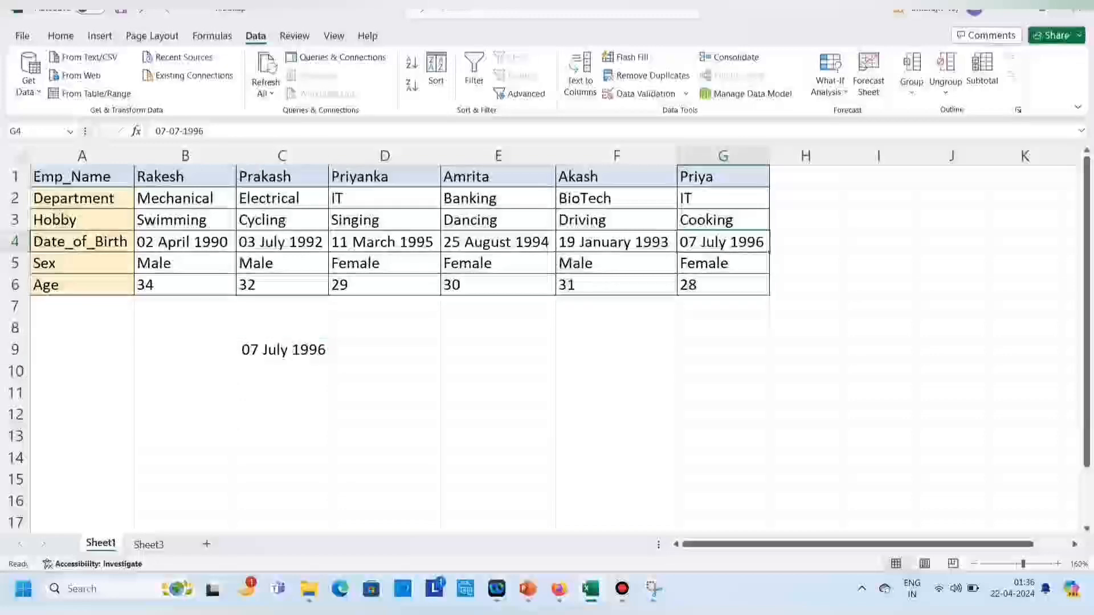
{"action": "left_click_drag", "start_coordinate": [72, 177], "coordinate": [723, 285]}
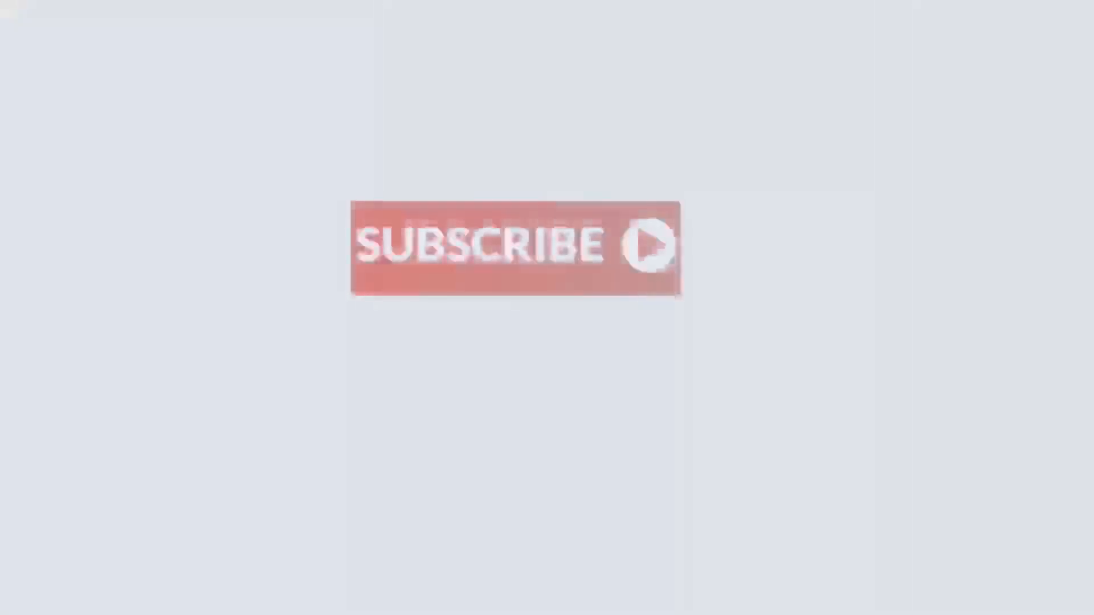